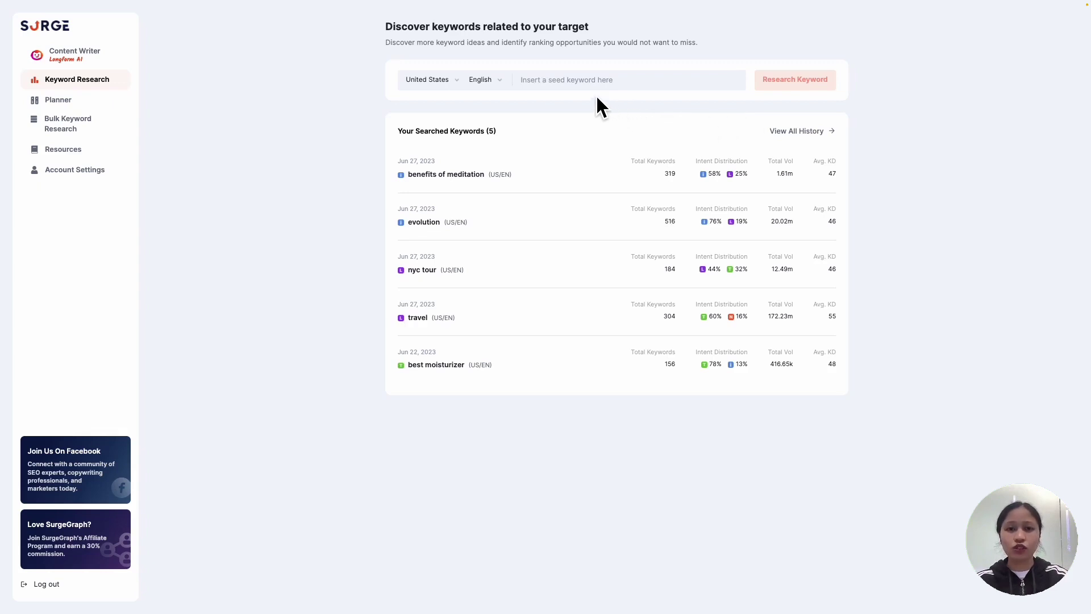
- Research the keyword 'best moisturizer' and sort the results by OS, descending
click(578, 80)
text(best mois)
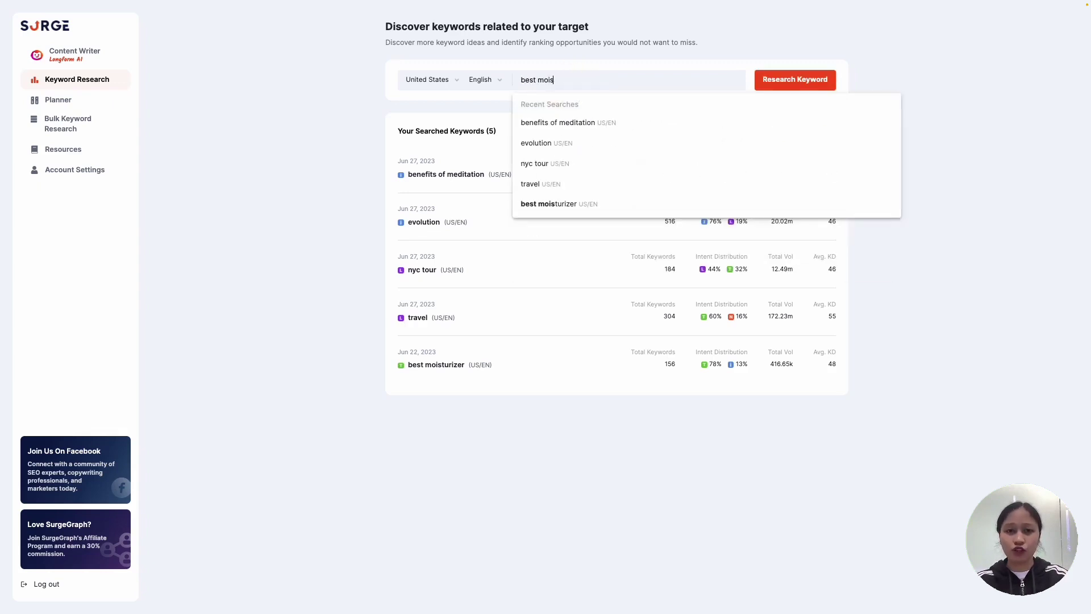
text(turizer)
click(795, 80)
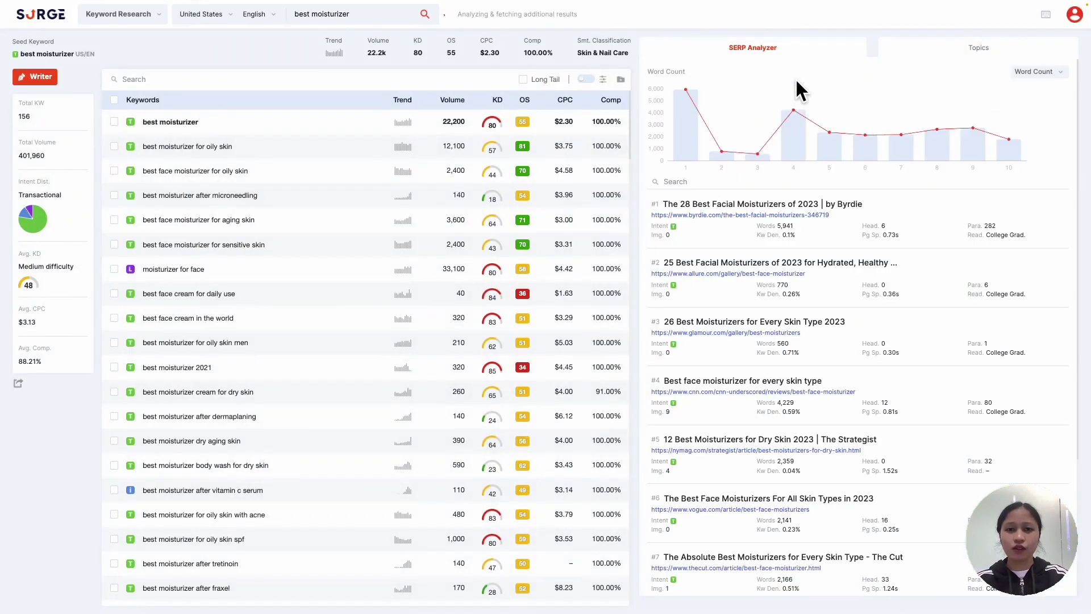
click(526, 103)
click(524, 103)
- Save 'best moisturizer for dry skin' and 'best moisturizer' to a new project named 'Best Moisturizer'
click(114, 146)
scroll(120, 239, down, 20)
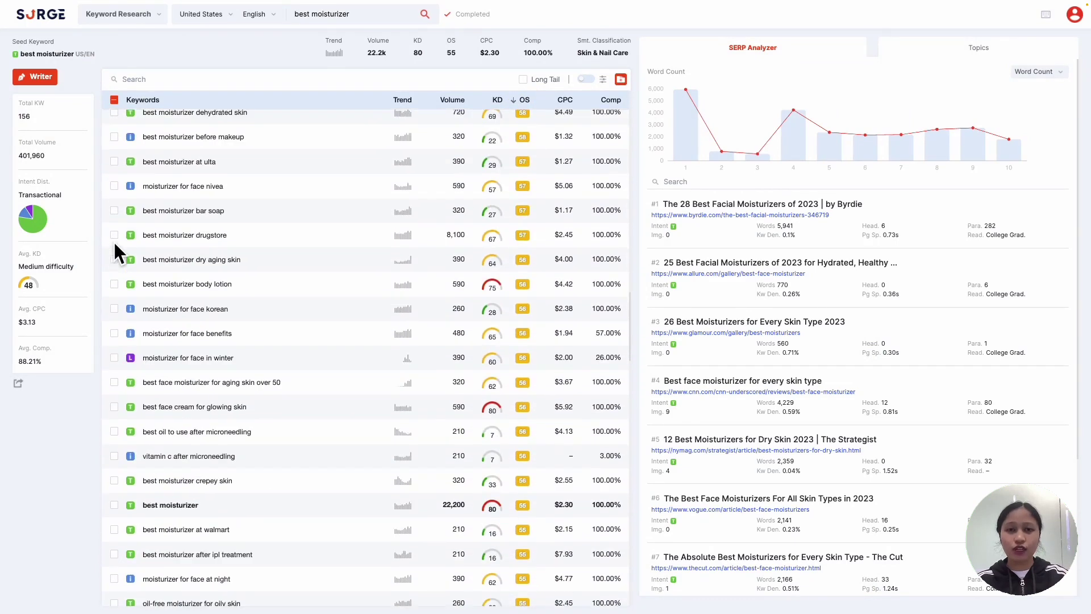
scroll(118, 250, down, 1)
click(114, 408)
click(620, 79)
click(588, 238)
click(543, 337)
text(Best Moisturizer)
click(555, 405)
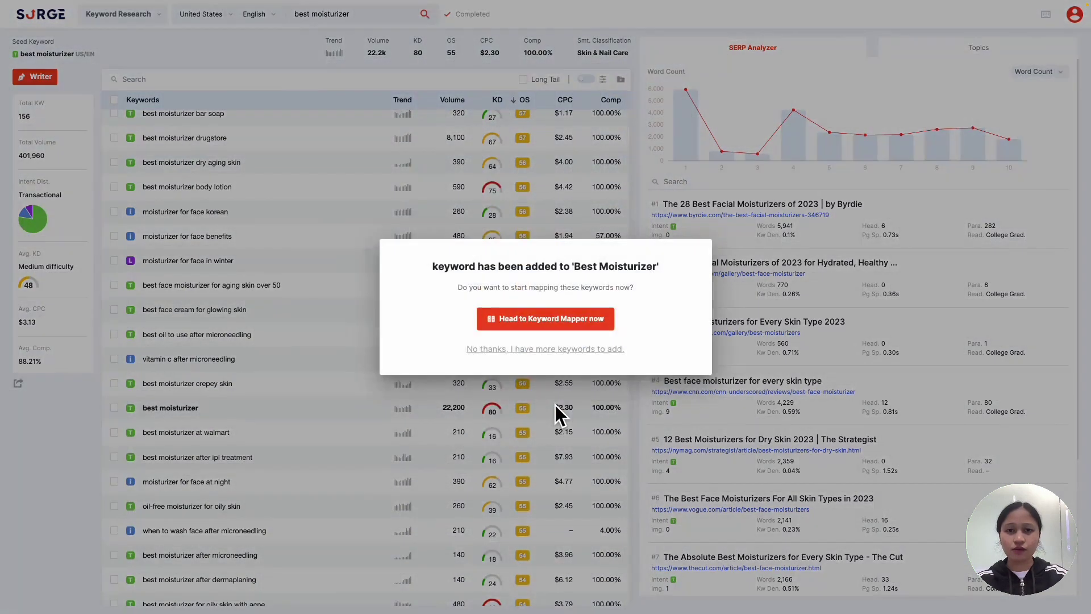
click(555, 398)
- Paste the list of 18 moisturizer keywords into Bulk Keyword Research and research them
click(158, 13)
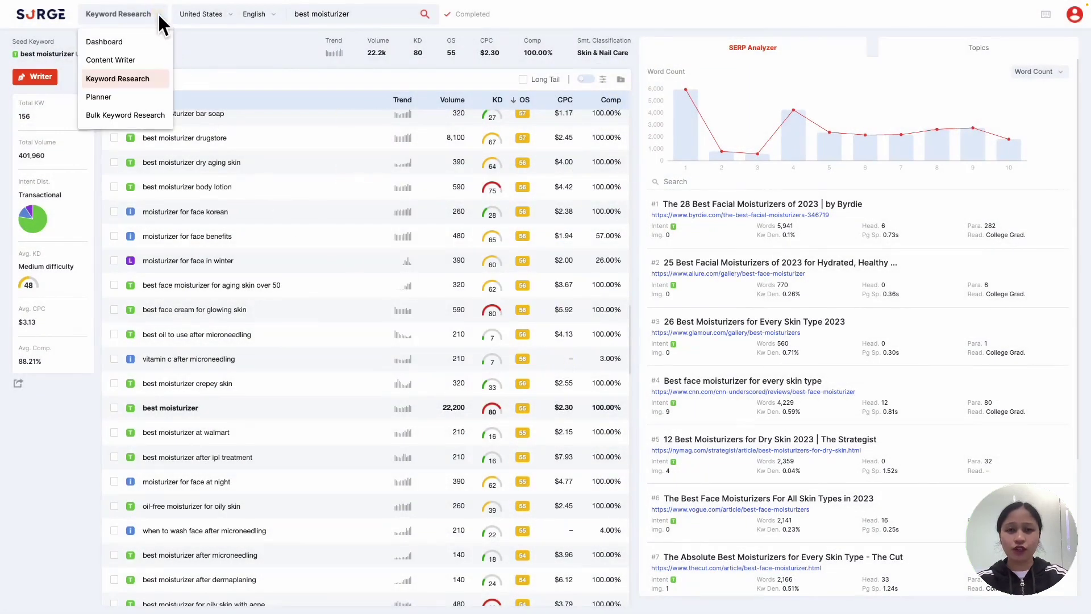
click(152, 114)
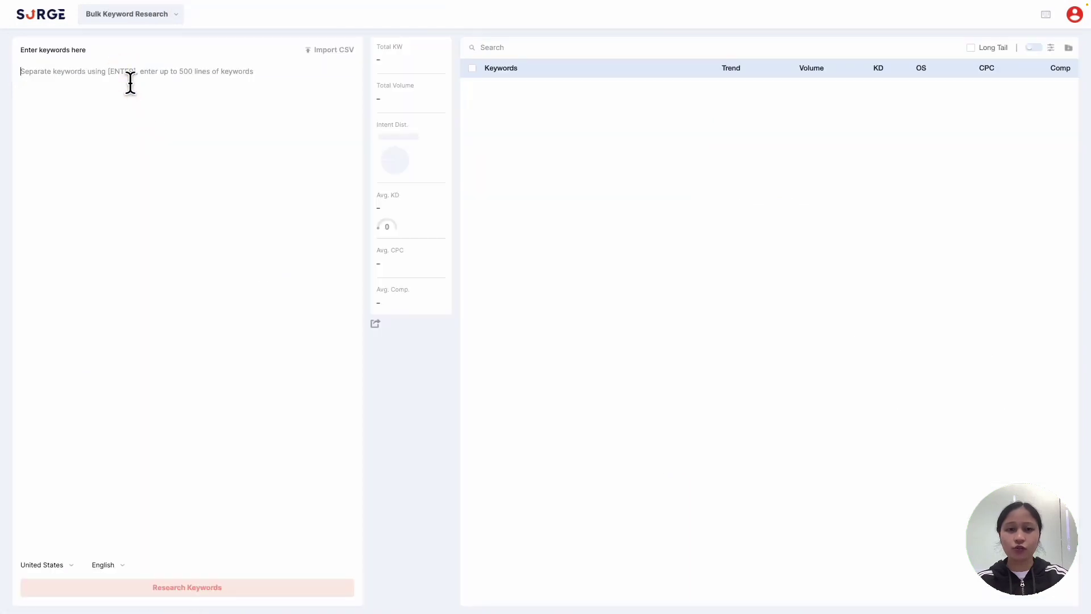
text(best moisturizer skin types how to know your skin type best moisturizer for oily skin best moisturizer for sensitive skin best moisturizer for dry skin best moisturizer for combination skin best moisturizer ingredients ceramides moisturizer gel moisturizer retinol moisturizer hyaluronic acid moisturizer vitamin c moisturizer spf moisturizer how to use moisturizer why use moisturizer when to use moisturizer how to apply moisturizer)
click(200, 589)
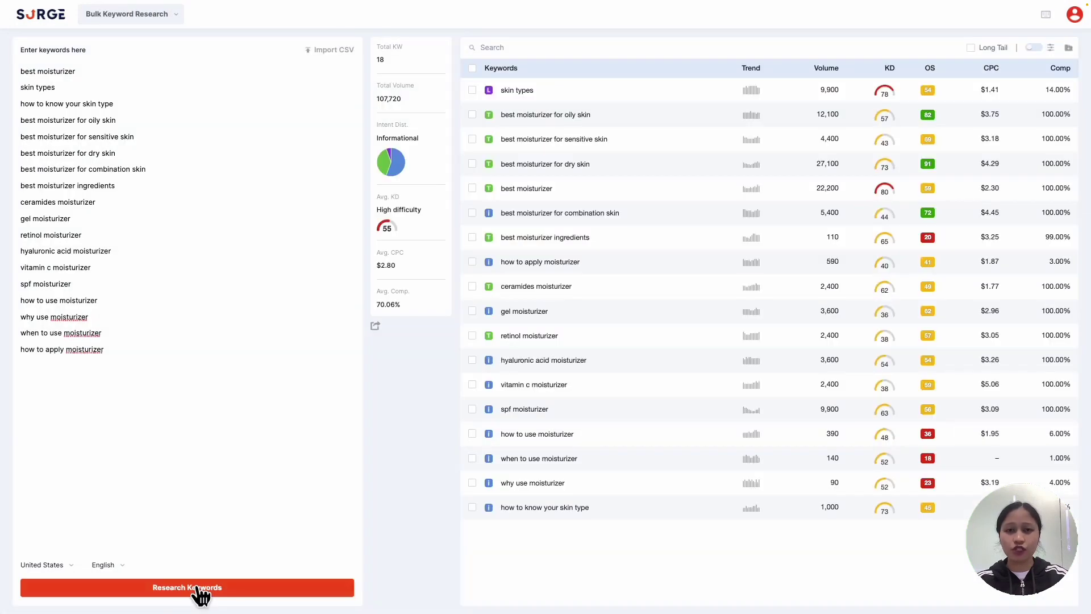
- Select all 18 results and add them to a new project named 'Best Moisturizer'
click(472, 68)
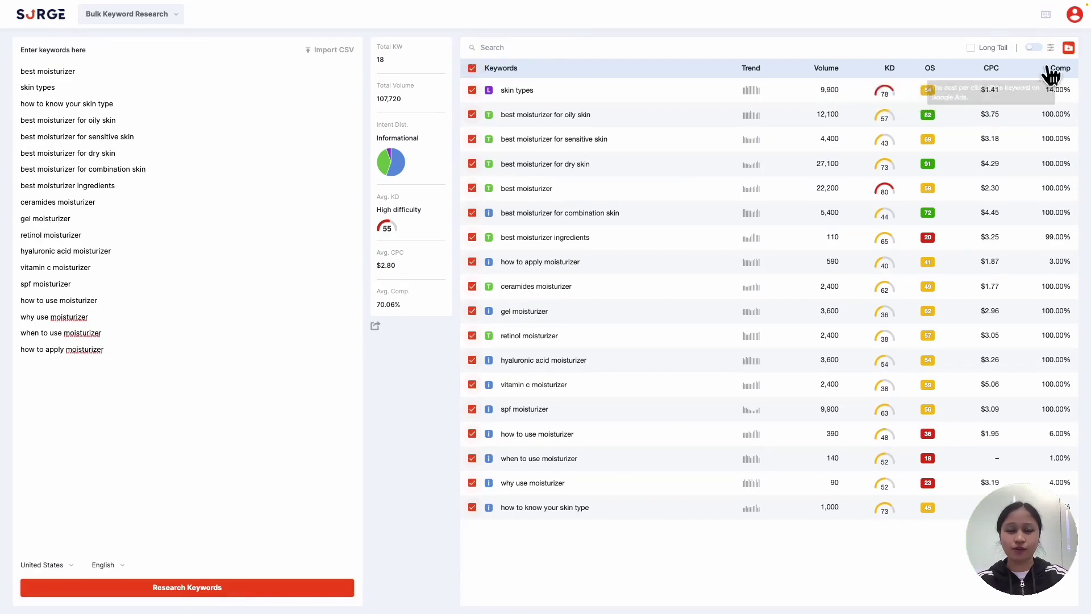
click(1068, 48)
click(625, 291)
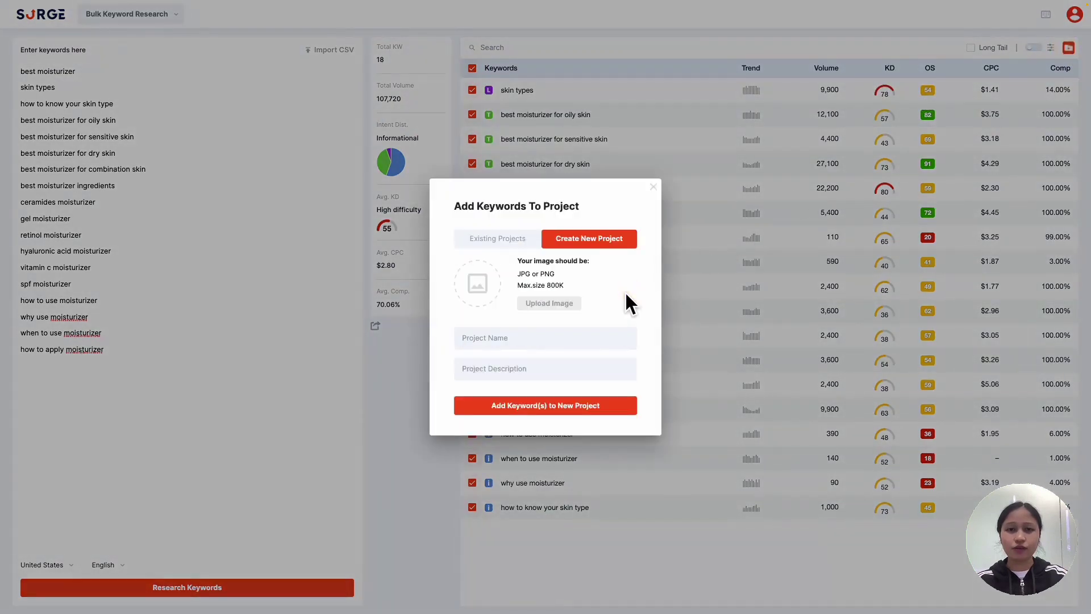
click(592, 344)
text(Best Moisturiz)
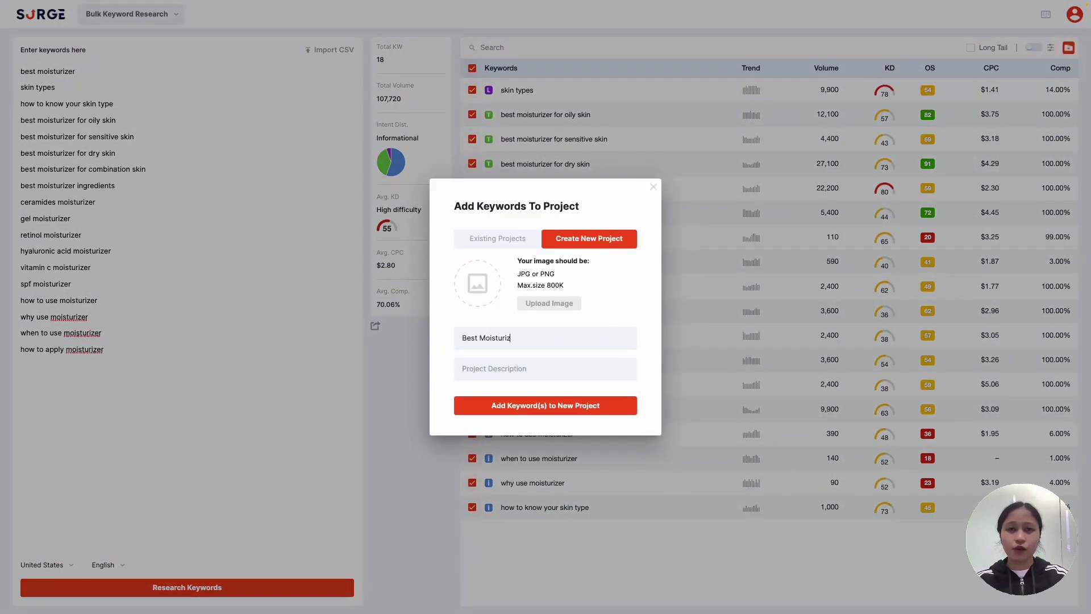
text(er)
click(595, 408)
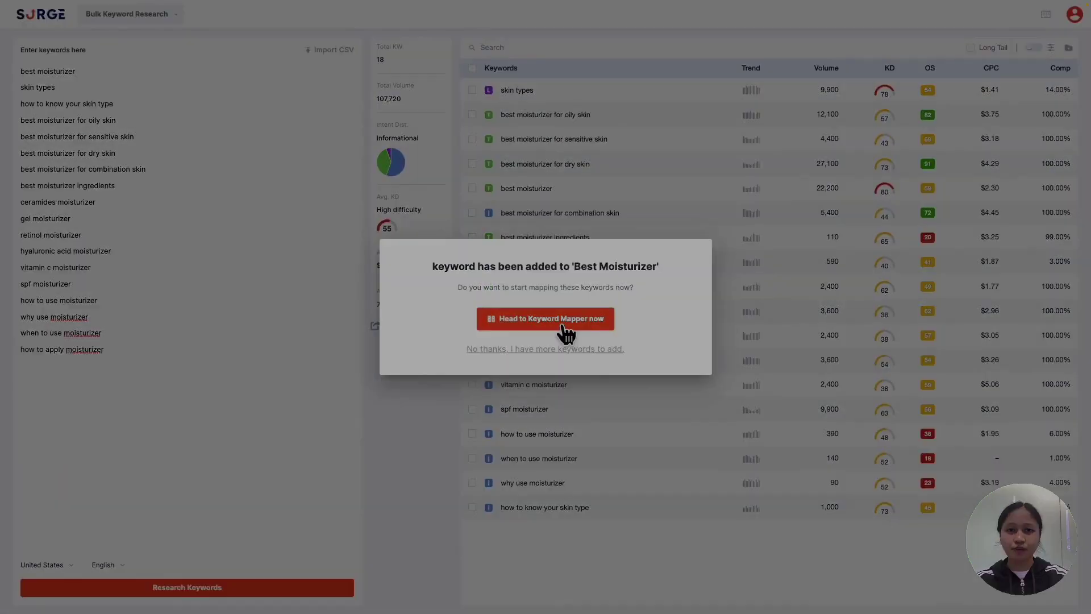
- Open the Best Moisturizer project from the Planner and switch to its Keyword Mapper view
click(558, 324)
scroll(343, 485, down, 8)
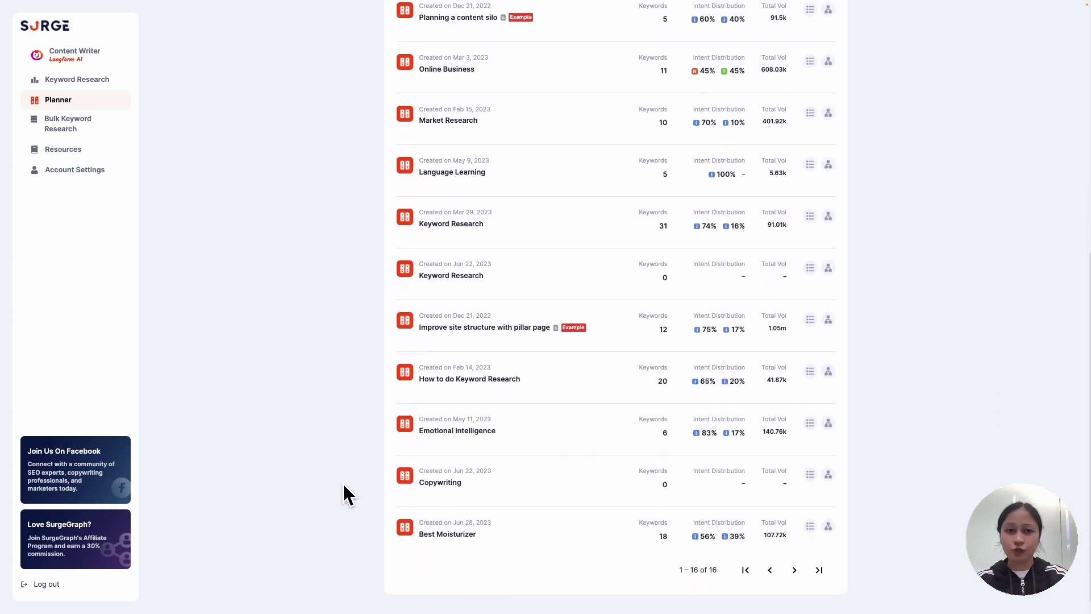
click(464, 529)
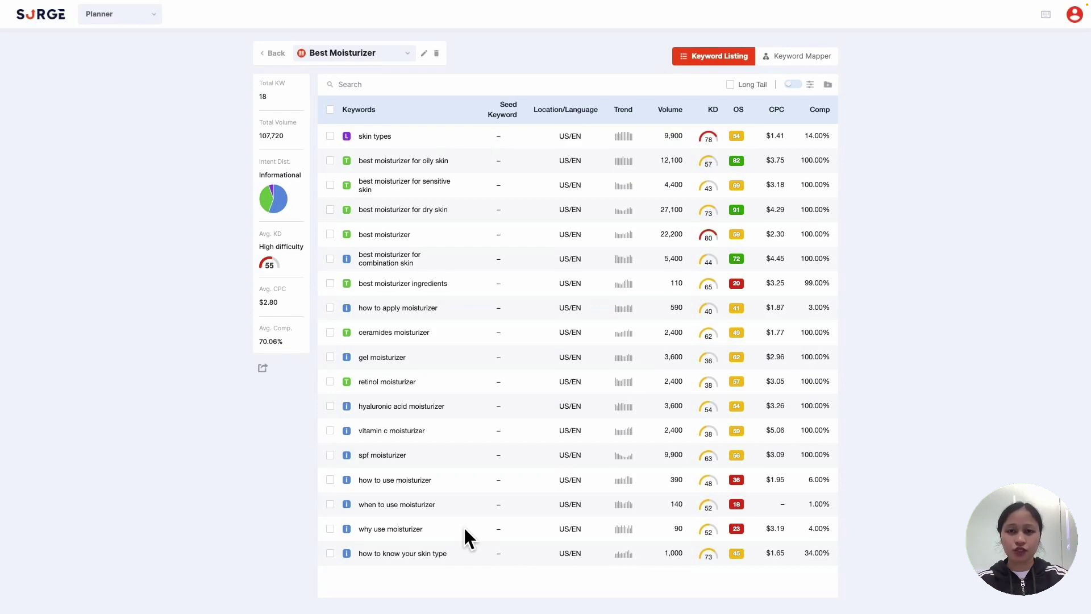
click(814, 59)
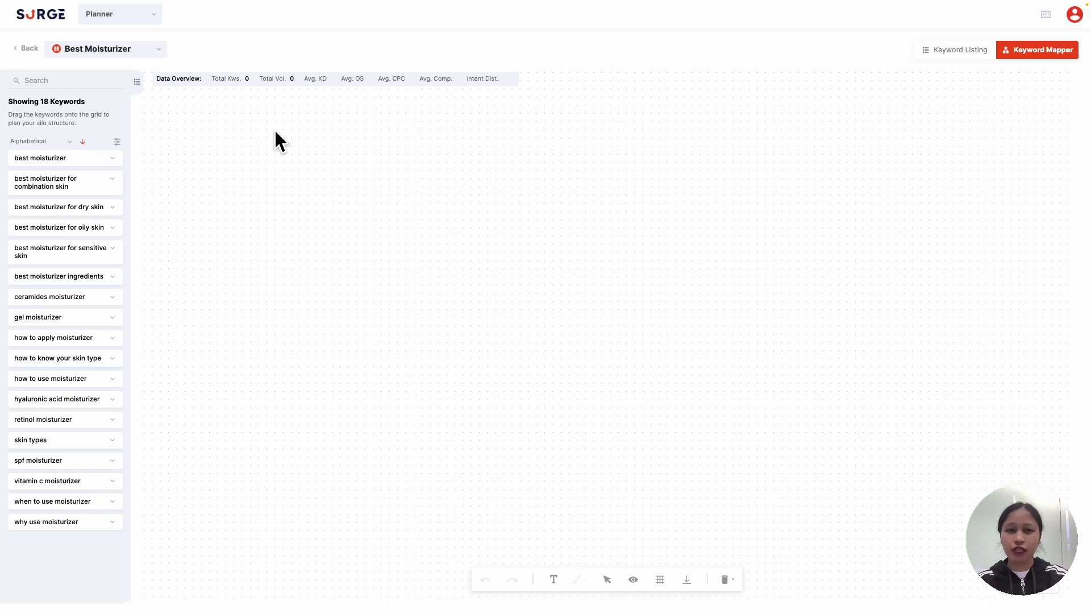
- Place best moisturizer at the top, with skin types, best moisturizer ingredients and how to use moisturizer beneath it
click(113, 159)
drag(115, 161, 624, 122)
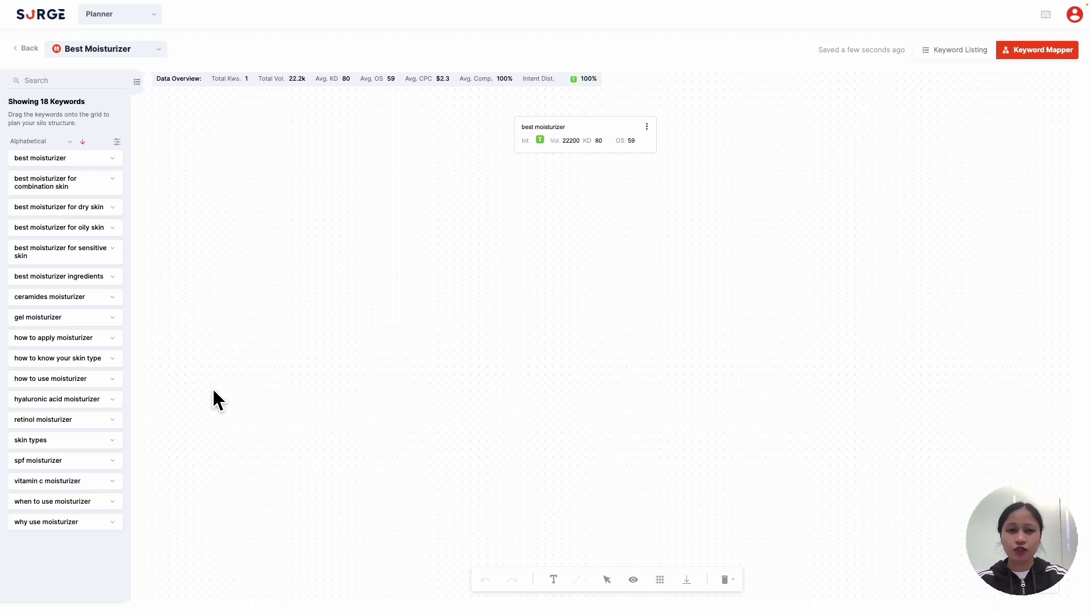
drag(114, 442, 369, 227)
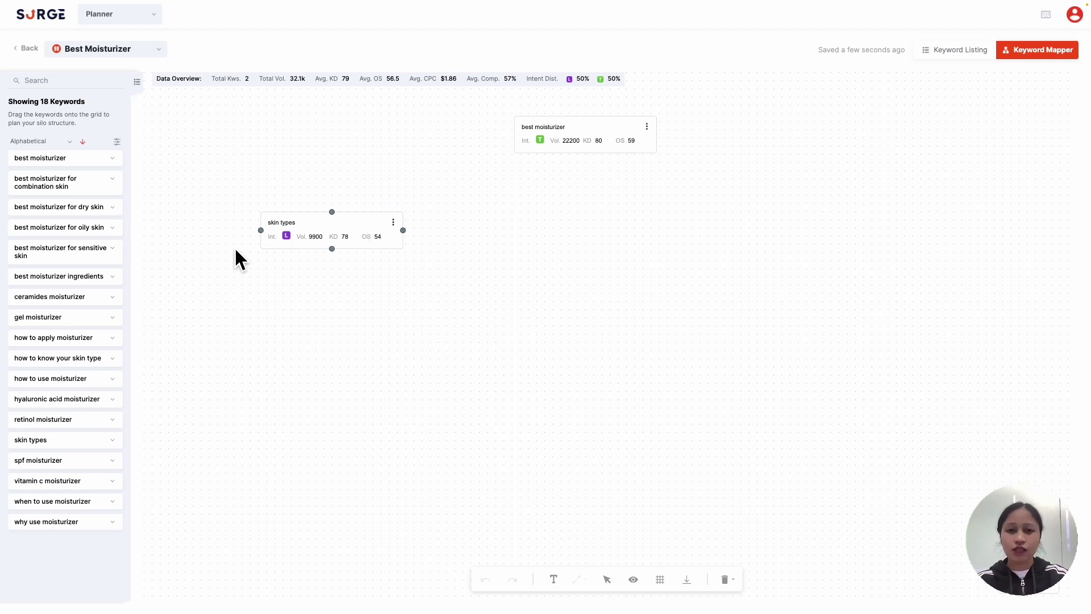
drag(114, 278, 628, 219)
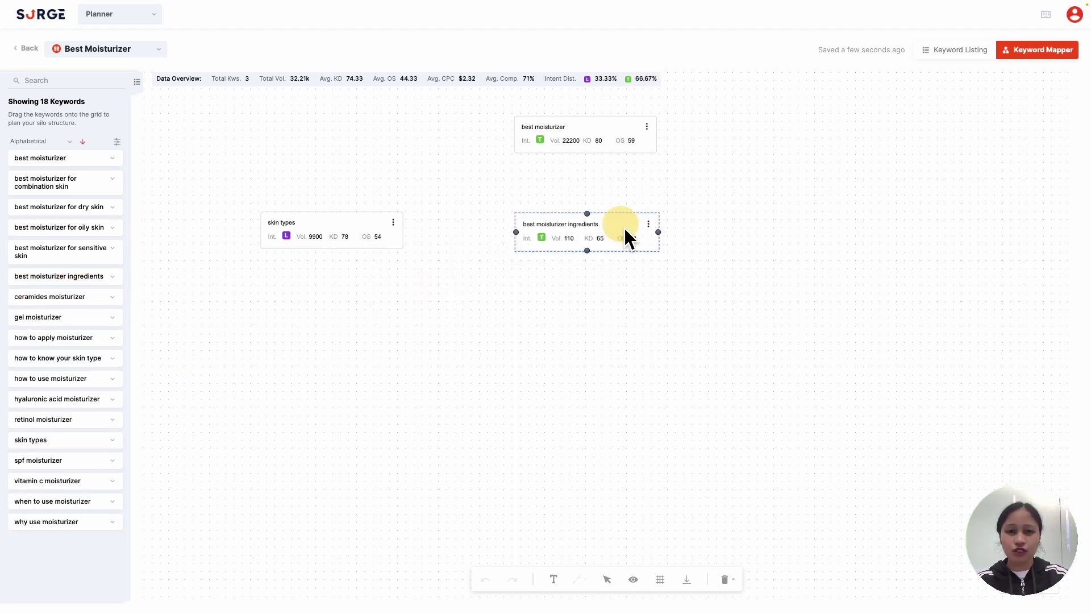
drag(113, 379, 881, 223)
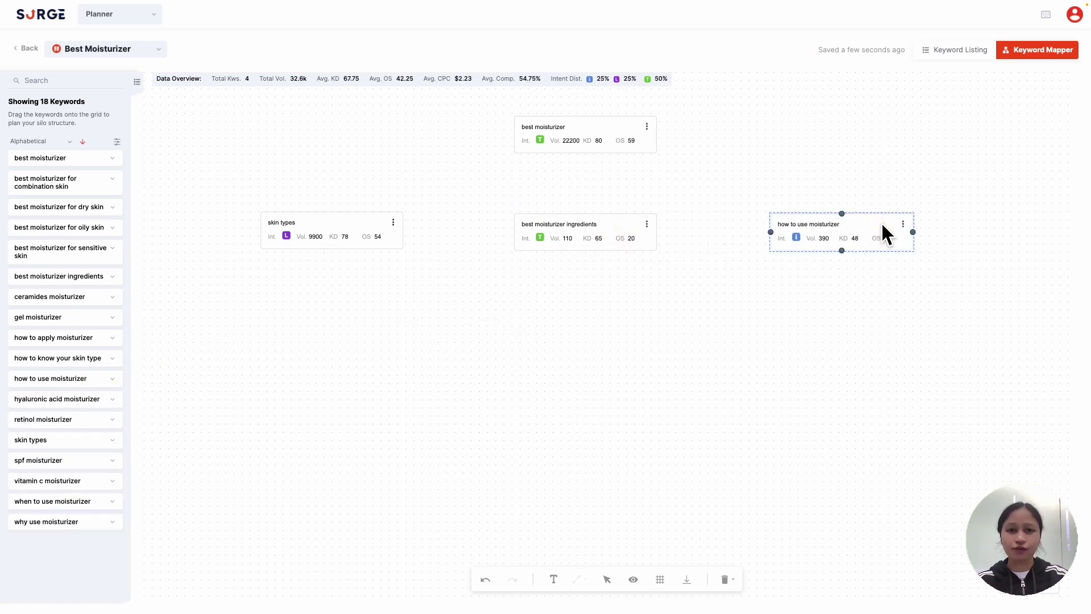
- Fill the left column with how to know your skin type and the combination, dry, oily and sensitive skin keywords
drag(108, 359, 362, 292)
drag(45, 181, 335, 376)
drag(58, 207, 334, 441)
drag(58, 227, 338, 502)
drag(111, 251, 341, 586)
- Fill the middle column with ceramides, hyaluronic acid, retinol and SPF moisturizer keywords
drag(85, 297, 625, 296)
drag(57, 398, 616, 390)
drag(43, 419, 617, 457)
drag(57, 460, 607, 526)
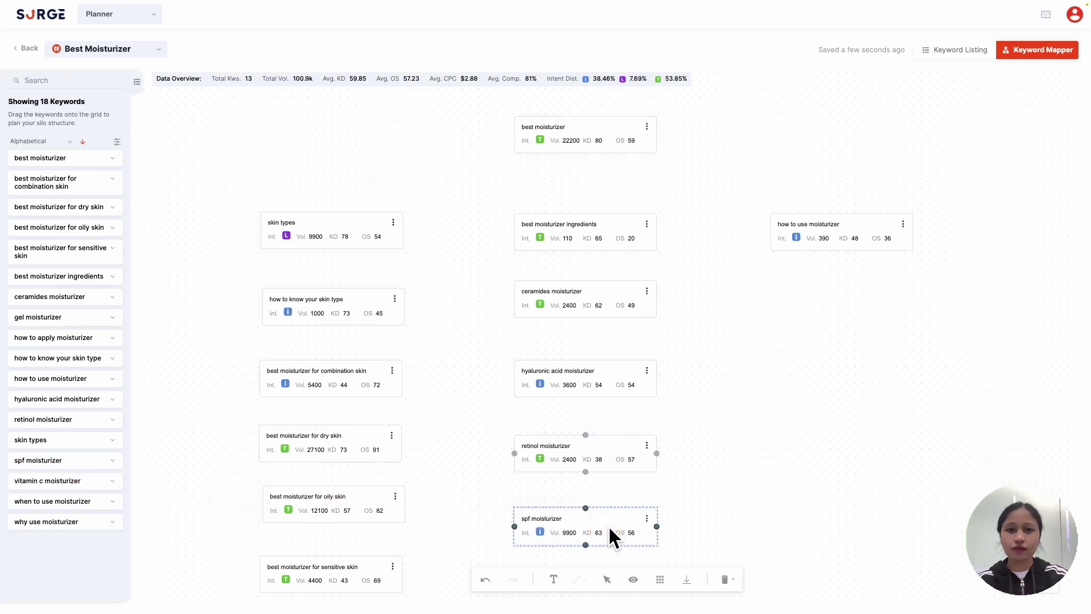
- Fill the right column with why use, when to use and how to apply moisturizer
drag(57, 522, 881, 293)
click(111, 502)
drag(113, 510, 872, 367)
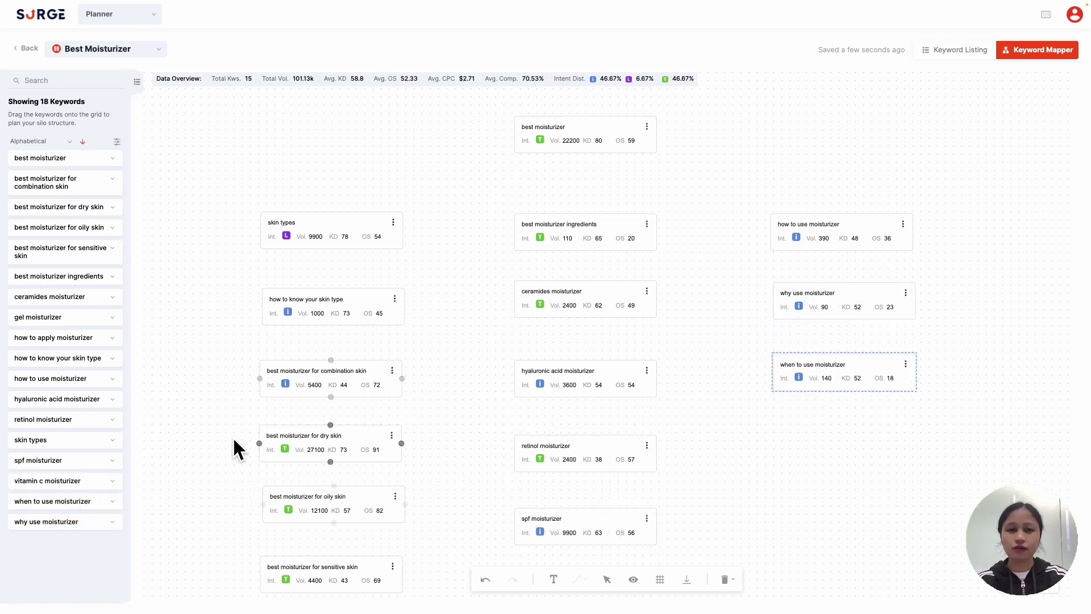
drag(54, 337, 875, 449)
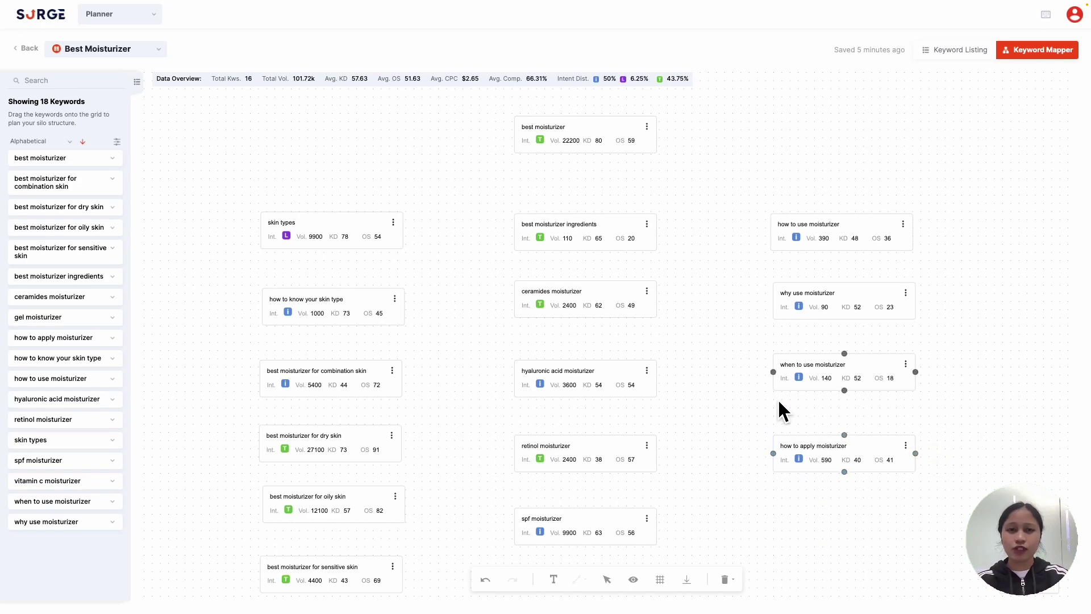
- Collapse the keyword sidebar to give the map the full workspace
click(137, 82)
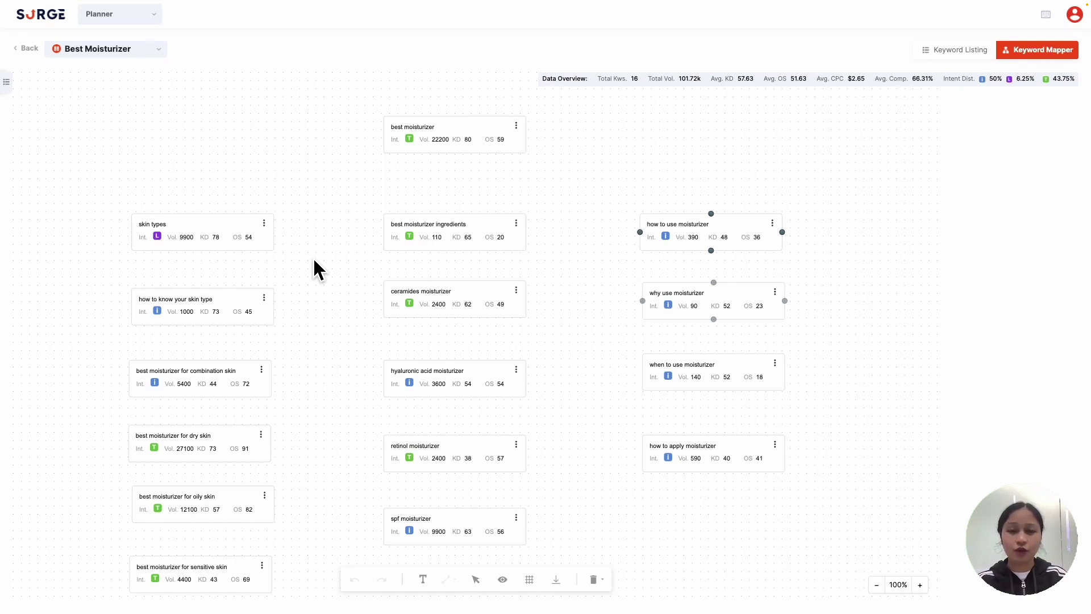
- Give the skin types card a description tag containing the preparer's name
click(266, 225)
click(301, 255)
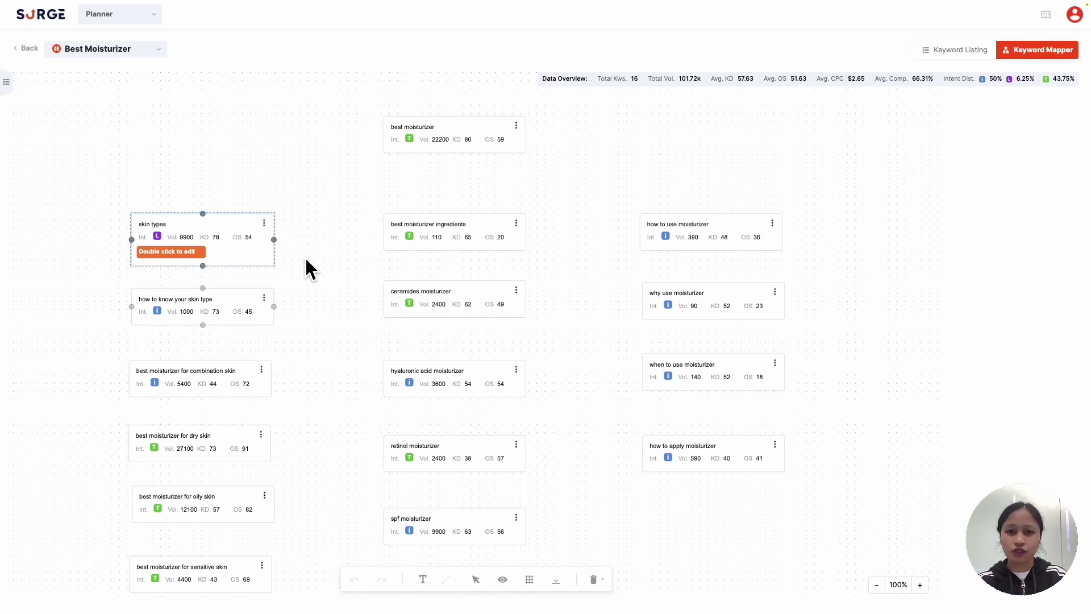
double_click(193, 253)
text(Sara)
key(Return)
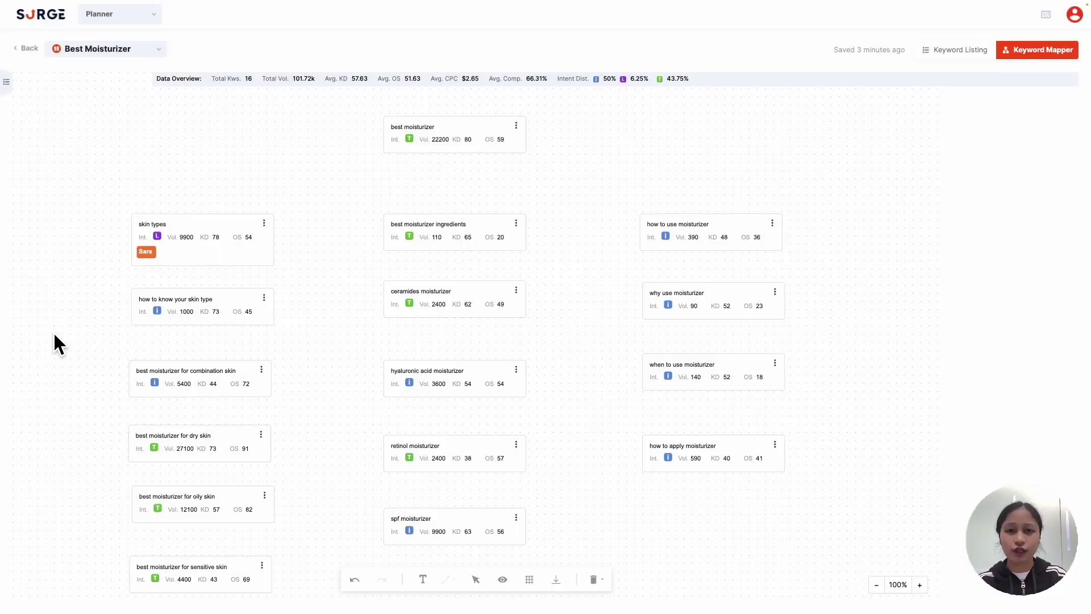
mouse_move(167, 259)
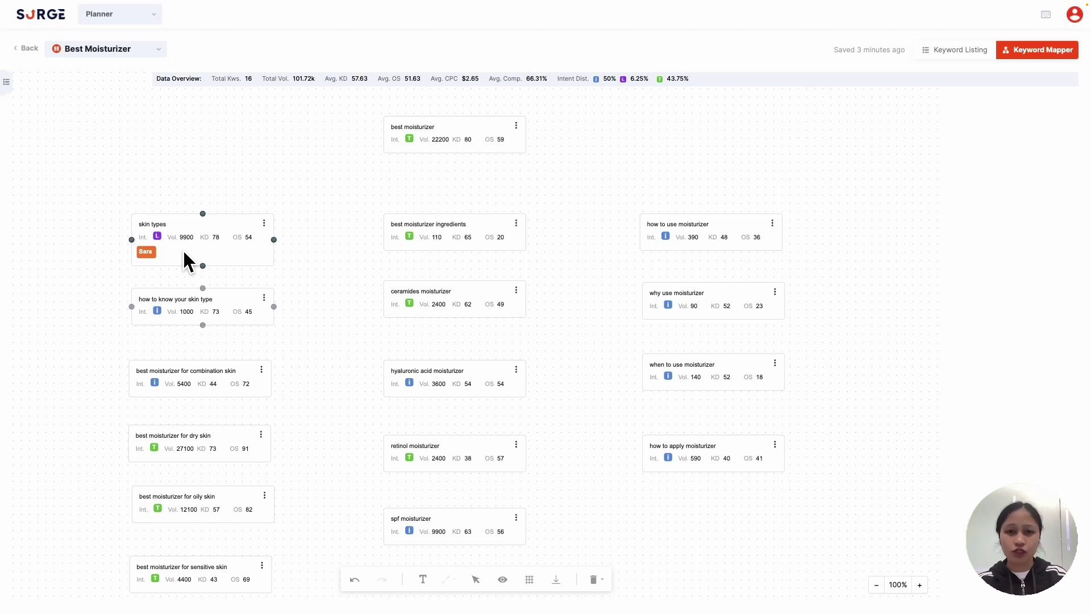
- Draw connectors from skin types to the skin cards beneath it
drag(132, 307, 132, 241)
drag(129, 378, 132, 241)
drag(129, 442, 100, 514)
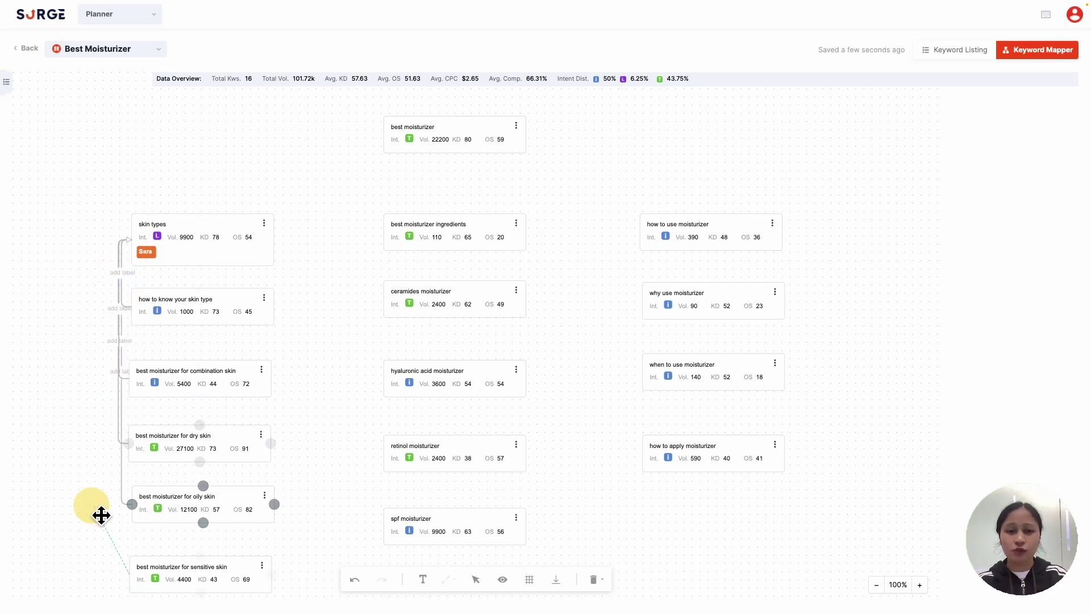
- Label the first three skin types connections 'internal link'
click(122, 272)
text(internal link)
key(Return)
click(121, 308)
text(internal link)
click(118, 342)
text(internal link)
key(Return)
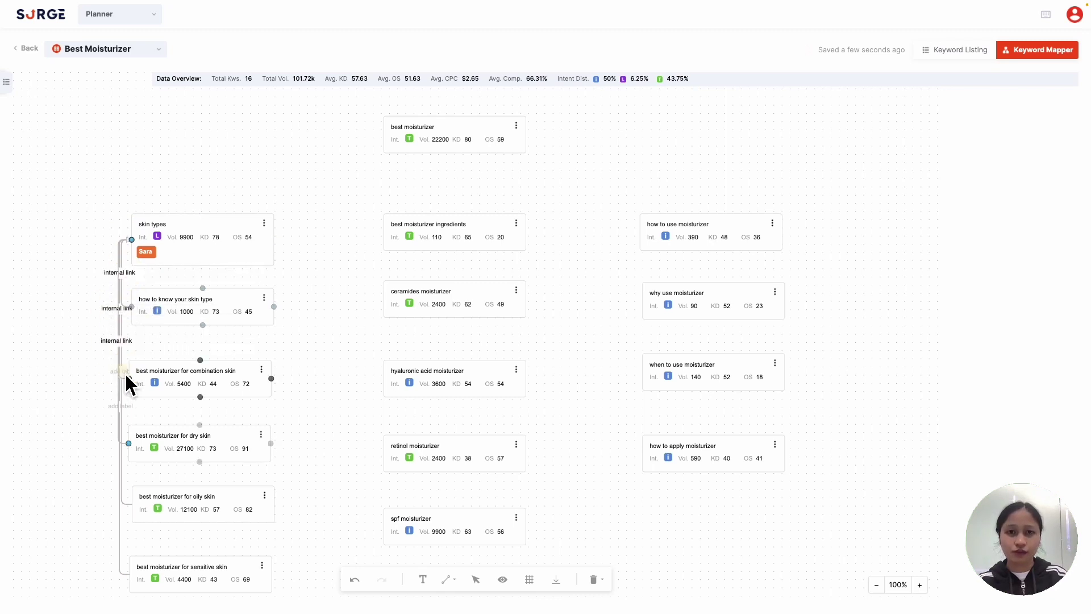
- Label the remaining two connections, including combination skin, 'internal link'
click(111, 372)
text(internal link)
key(Return)
click(116, 406)
text(internal link)
key(Return)
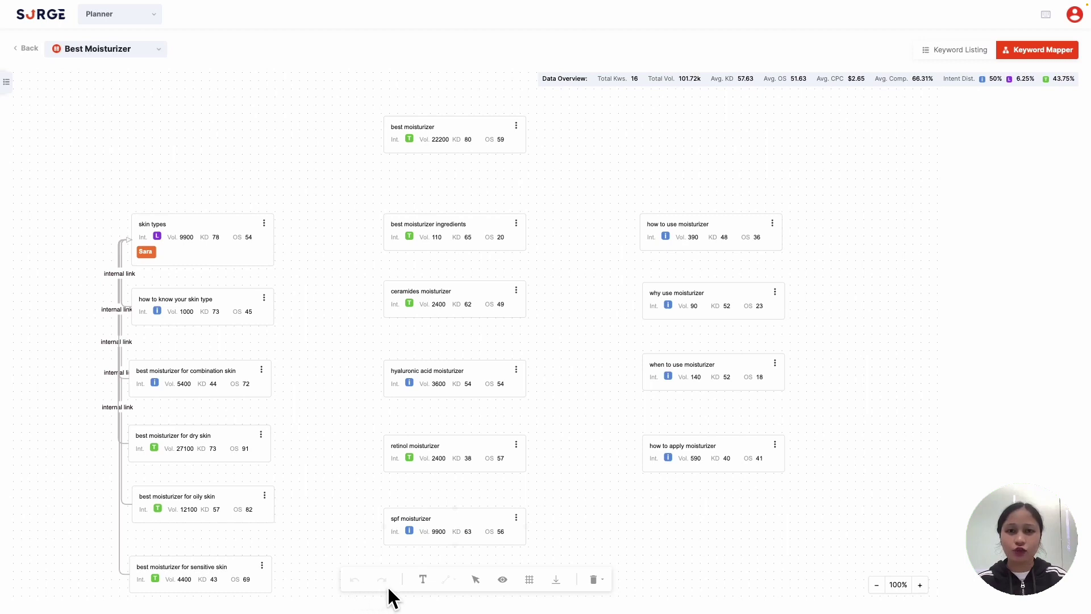
- Add a 'Prepared by:' text note with the preparer's name right of best moisturizer
click(423, 579)
click(567, 131)
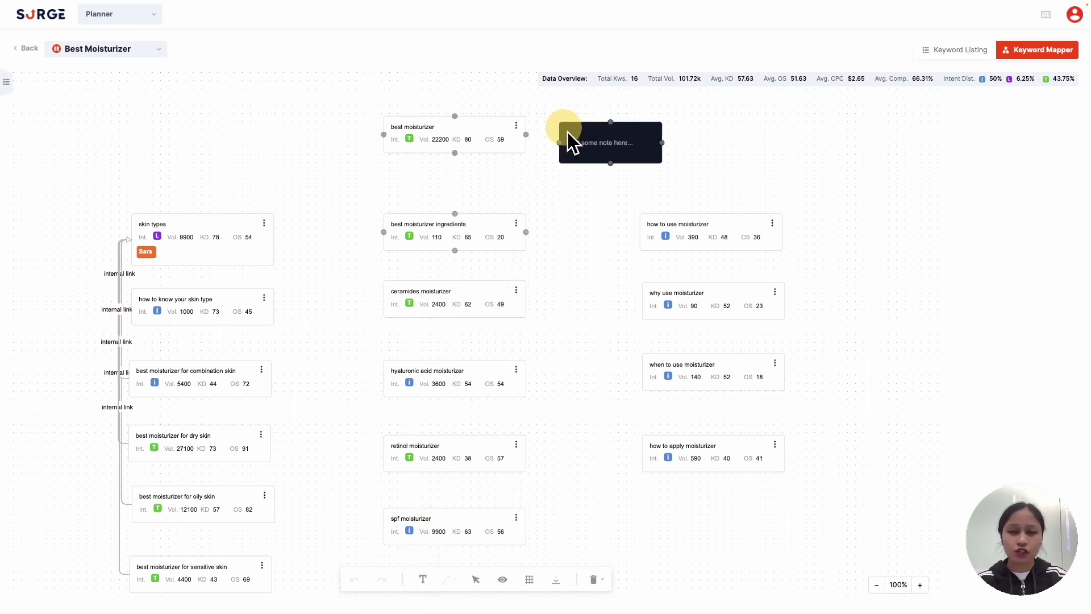
click(596, 152)
text(Prepared by: Sara)
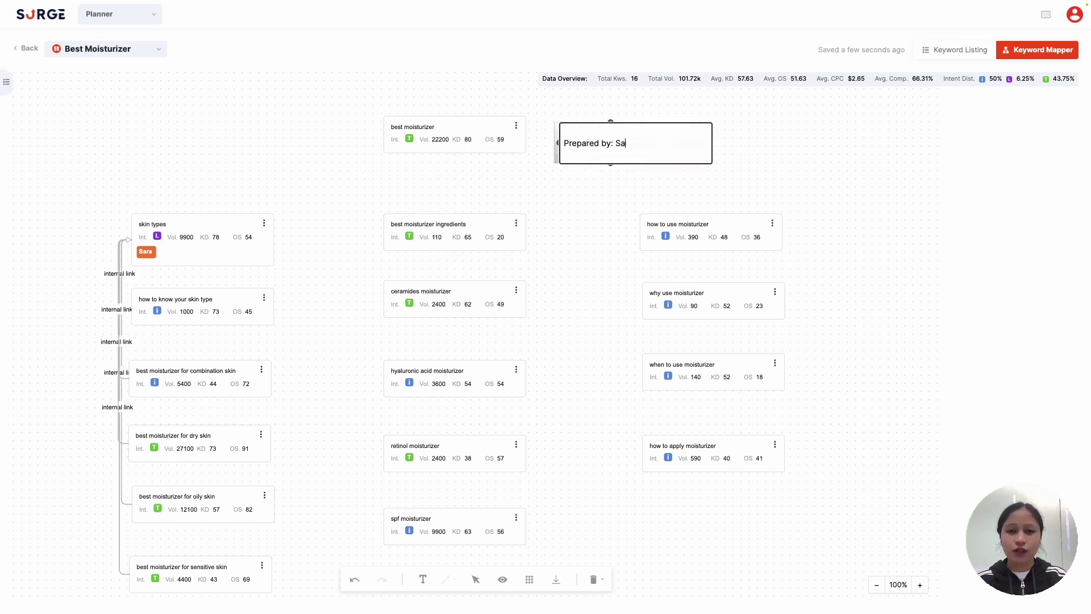
click(603, 155)
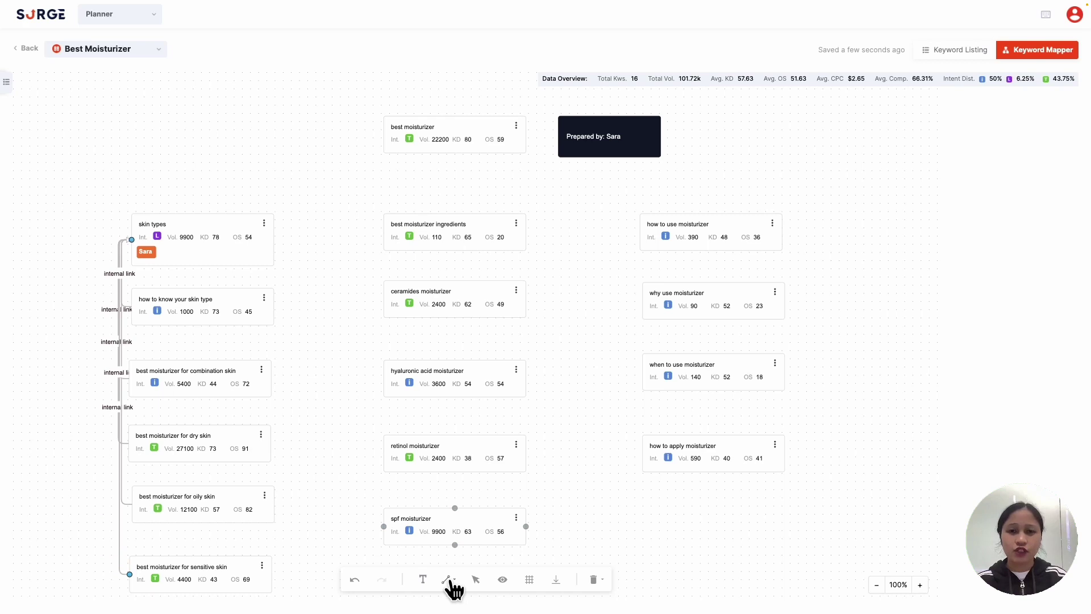
- Try the line-style, selection, keyword-details and grid toggles, leaving each as it was
click(449, 578)
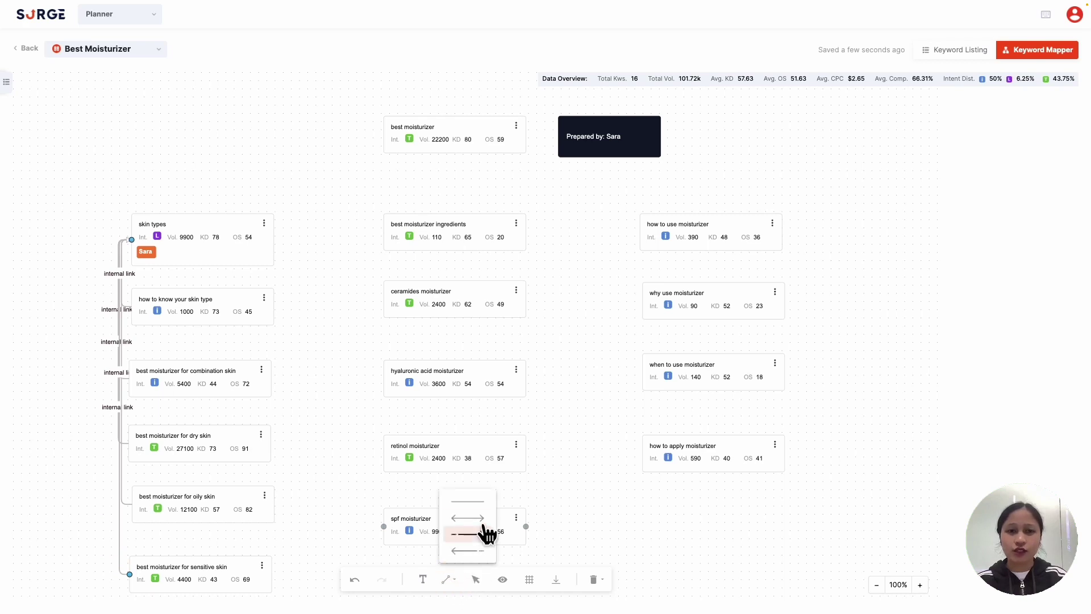
click(453, 578)
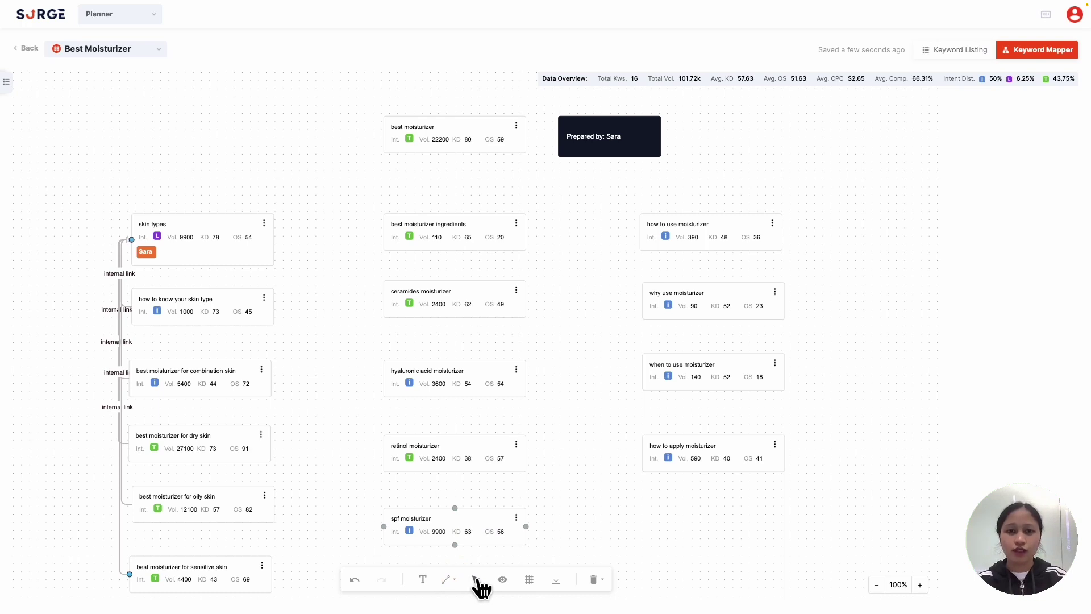
click(476, 579)
click(477, 578)
click(477, 580)
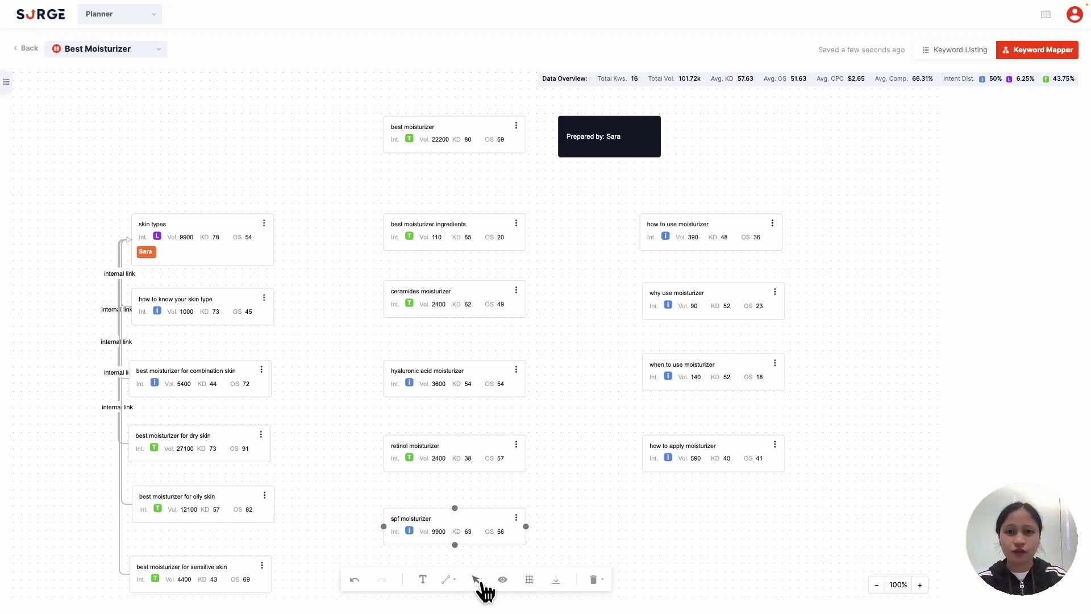
click(502, 579)
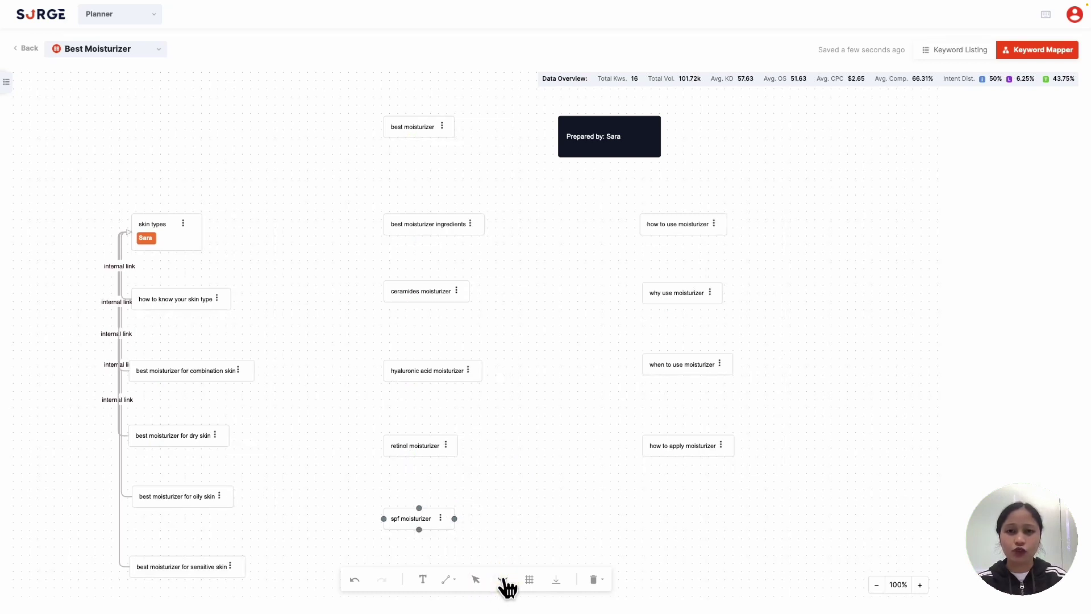
click(503, 580)
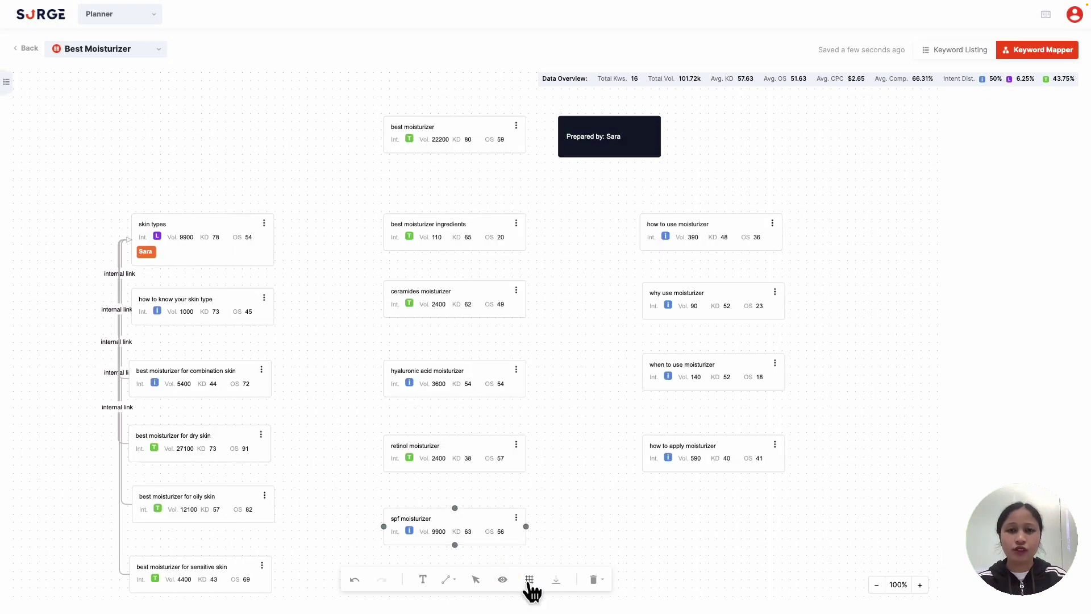
click(529, 579)
click(529, 579)
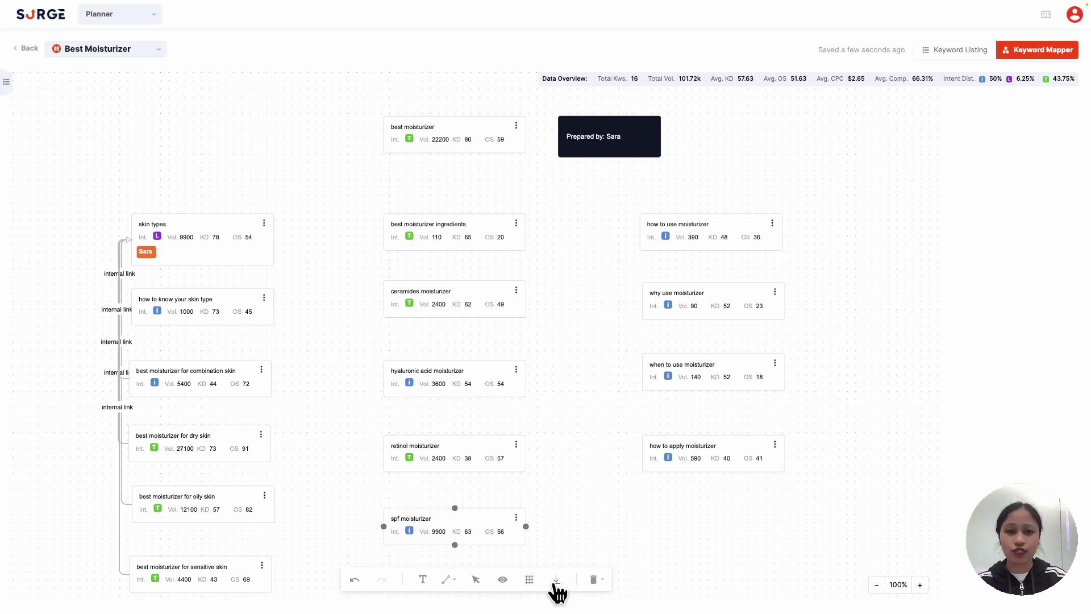
- Select the four how-to-use moisturizer cards and delete them from the map
click(594, 580)
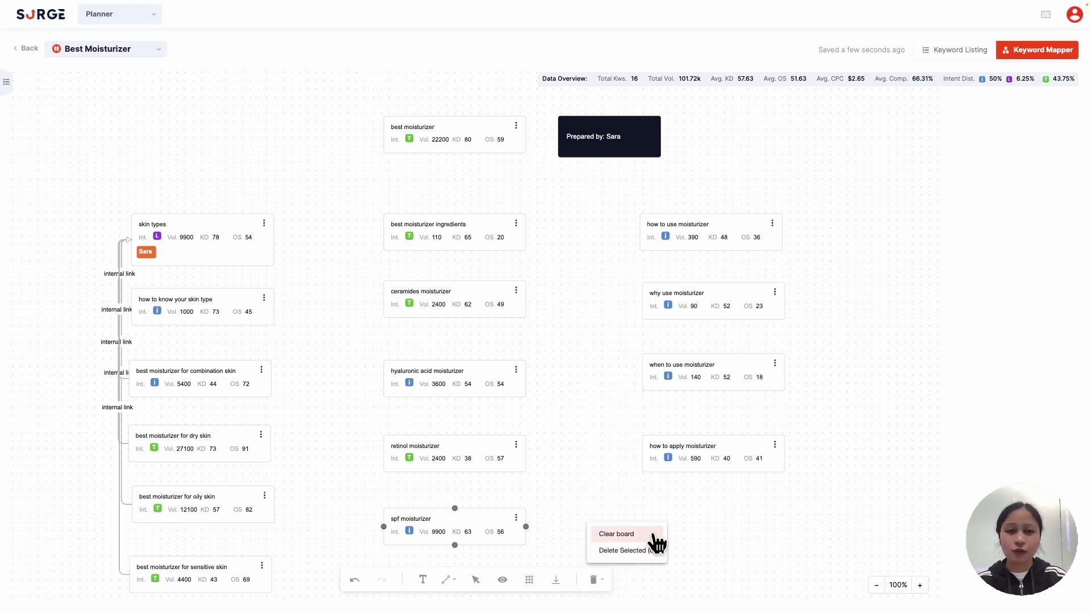
click(659, 579)
drag(627, 206, 810, 500)
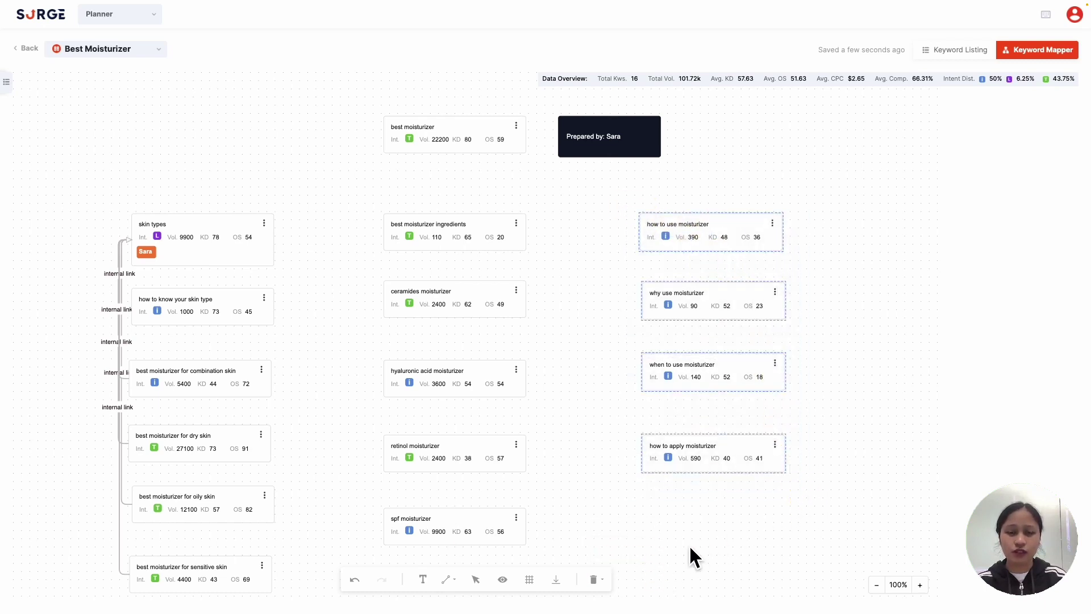
click(597, 579)
click(638, 551)
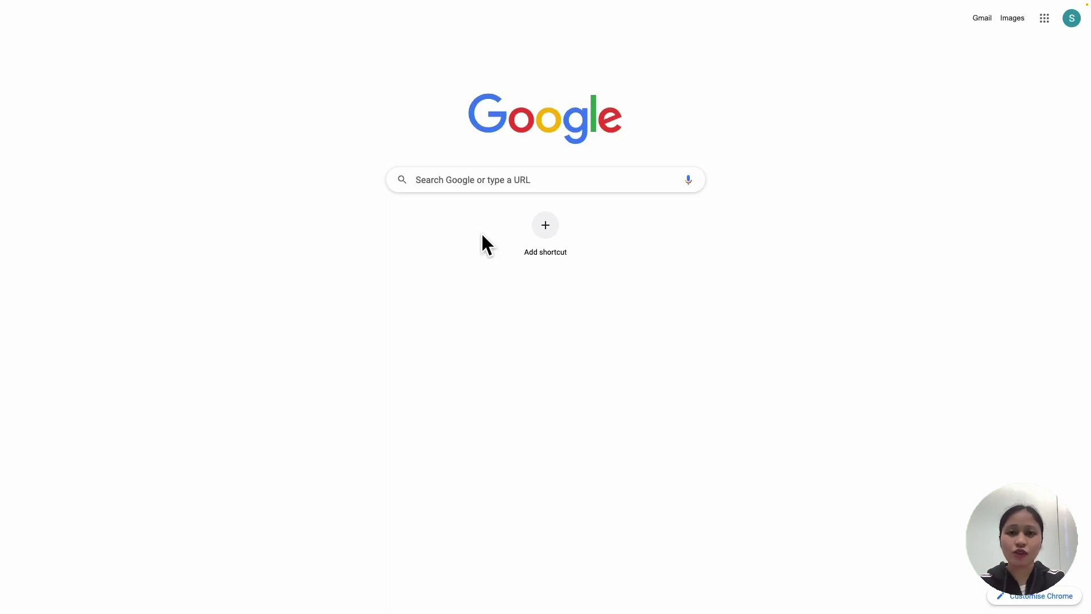
- Search Google for 'content marketing' and open the Rock Content result
click(485, 183)
text(content marketi)
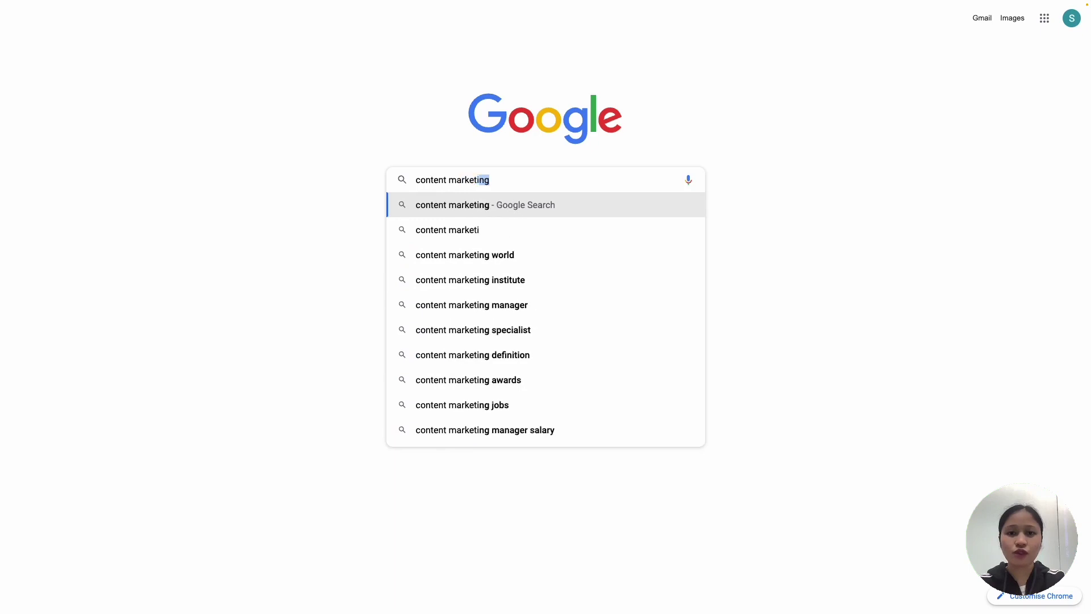
key(Return)
scroll(482, 194, down, 20)
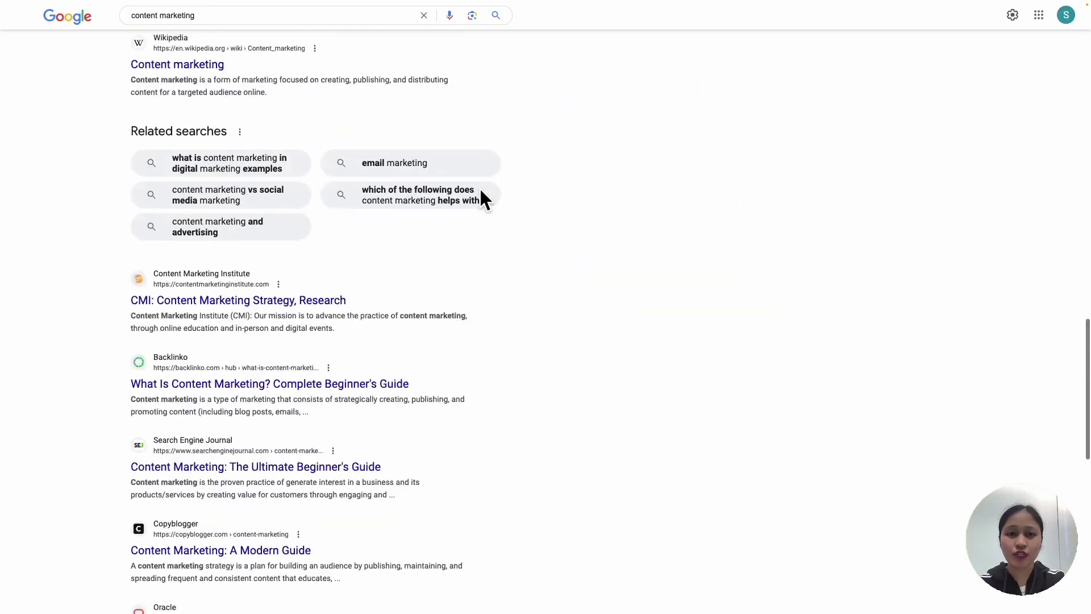
scroll(431, 370, down, 5)
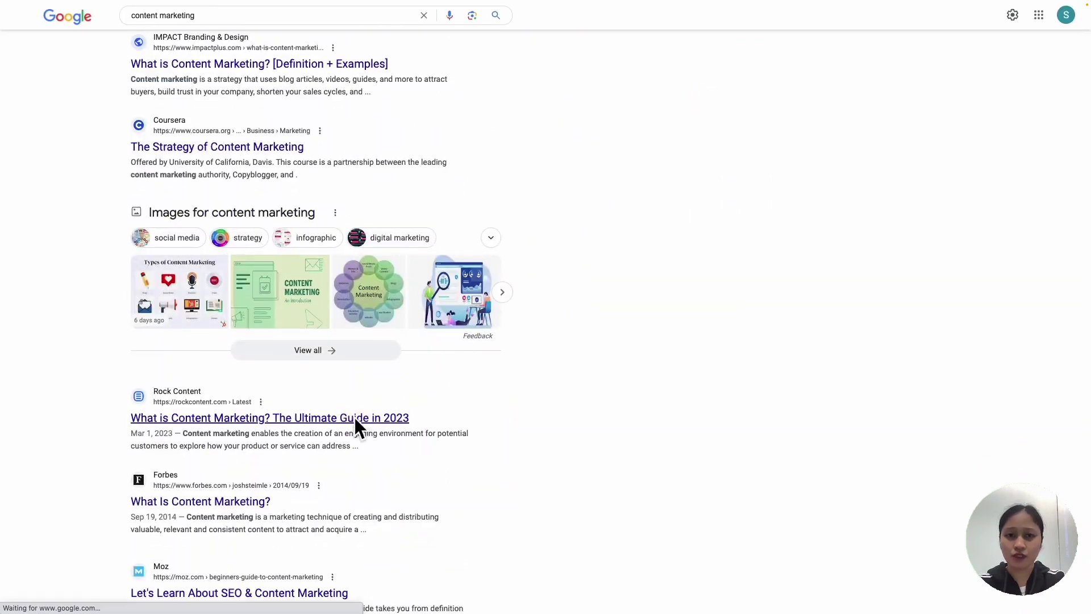
click(359, 419)
mouse_move(432, 24)
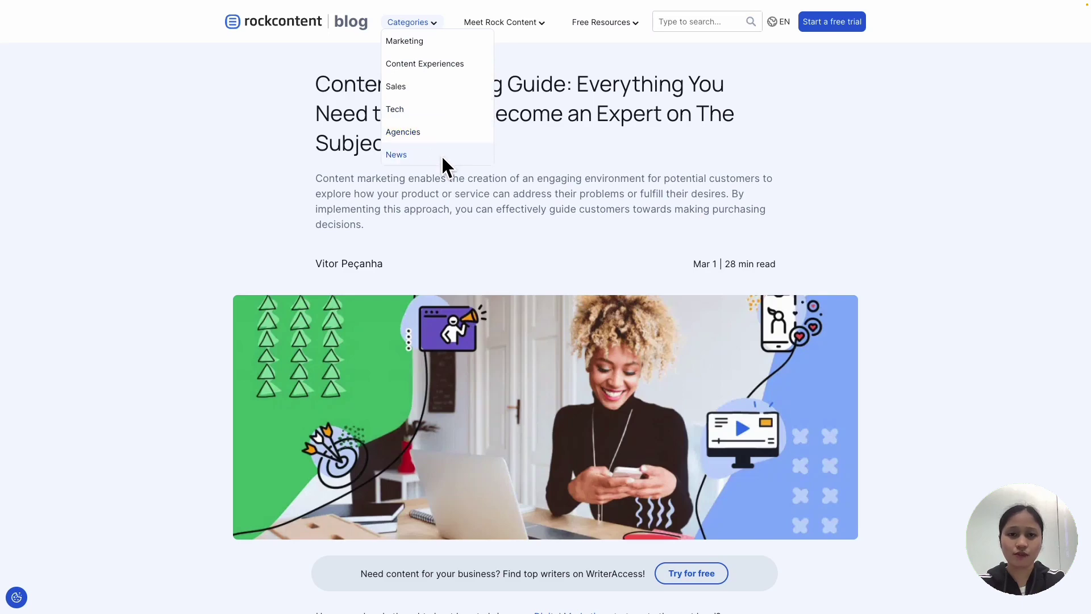
- Read the Rock Content guide down to 'Why use Content Marketing', then return to the Best Moisturizer map
scroll(444, 204, down, 5)
scroll(560, 270, down, 8)
scroll(561, 270, down, 6)
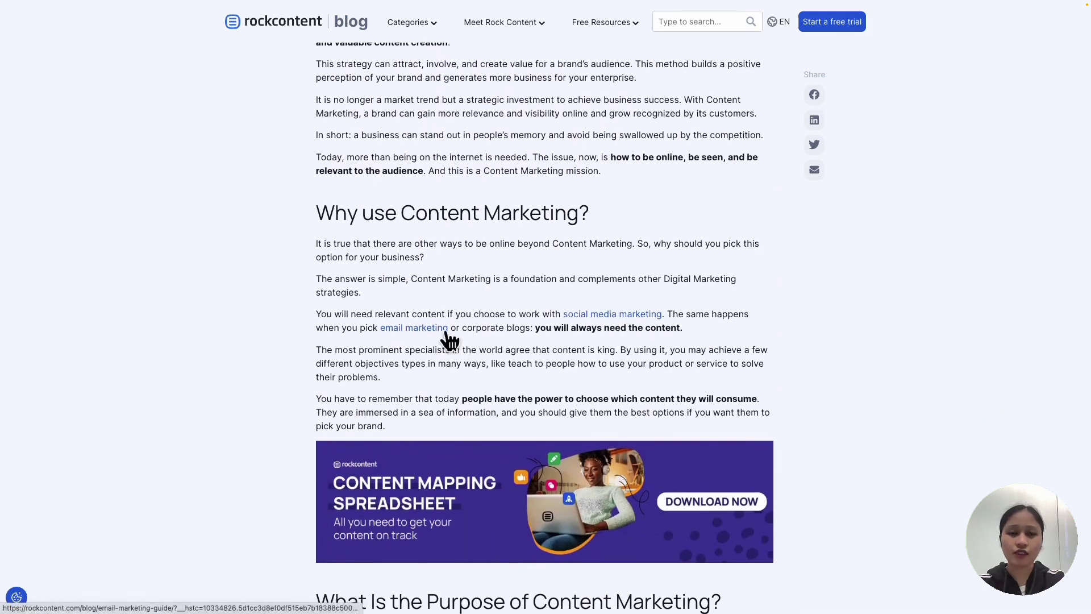
key(ctrl+Tab)
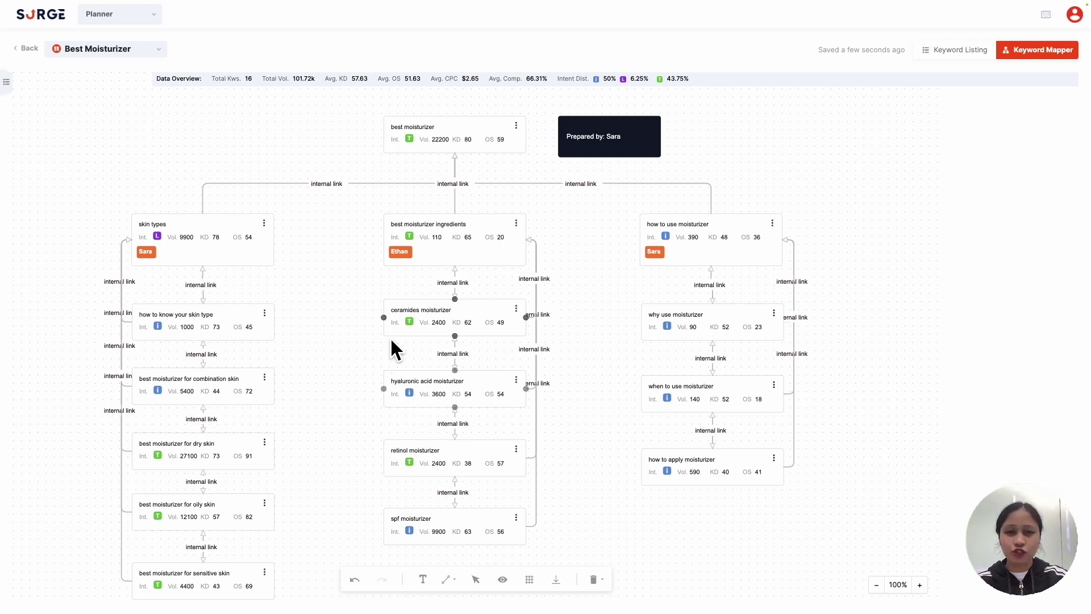
- Link the best moisturizer for combination skin card to ceramides moisturizer with the label 'internal link'
drag(274, 386, 384, 317)
double_click(330, 353)
text(internal link)
key(Return)
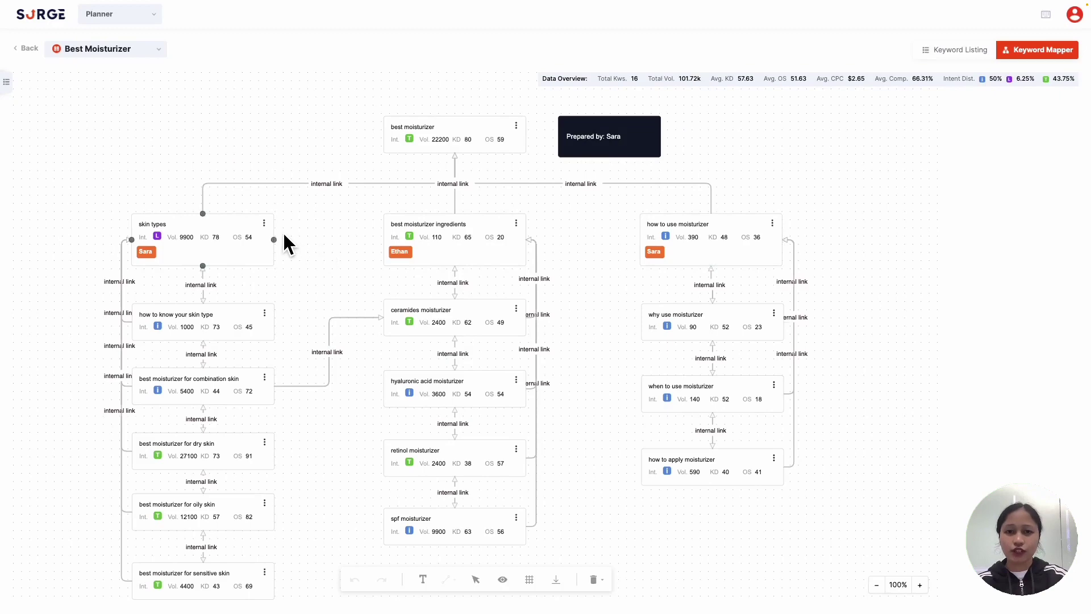
- Start an outline document for skin types and choose 'No thanks, I have more keywords to map'
click(264, 223)
click(298, 231)
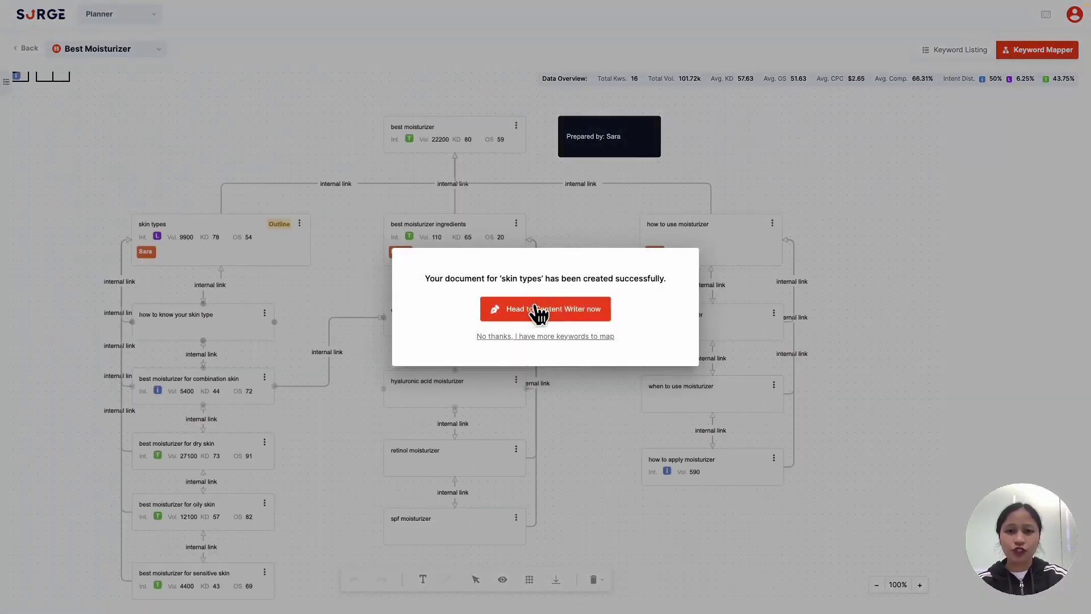
click(543, 311)
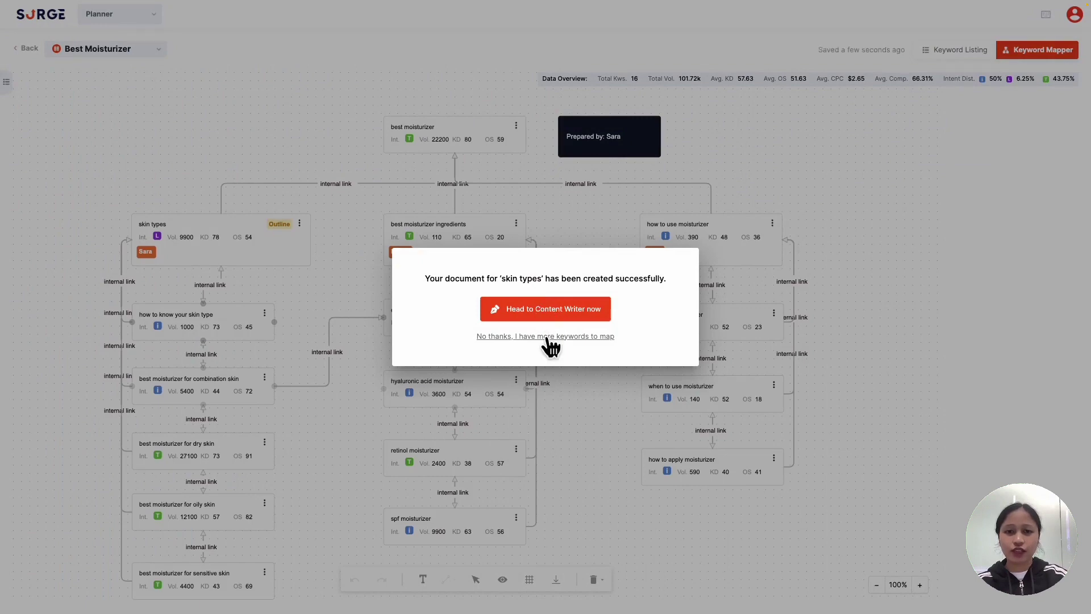
click(546, 337)
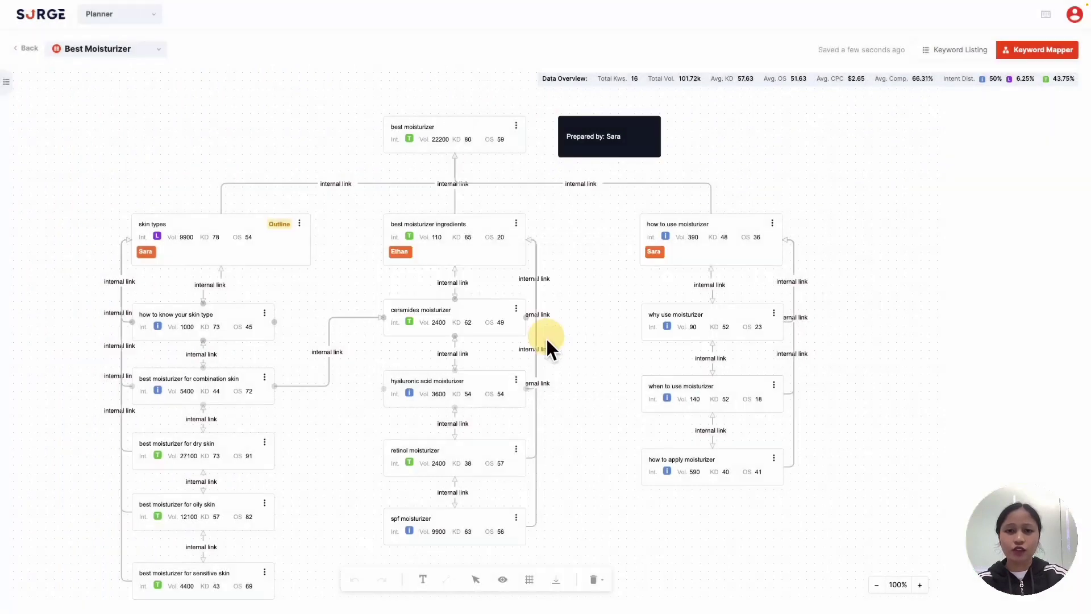
click(299, 223)
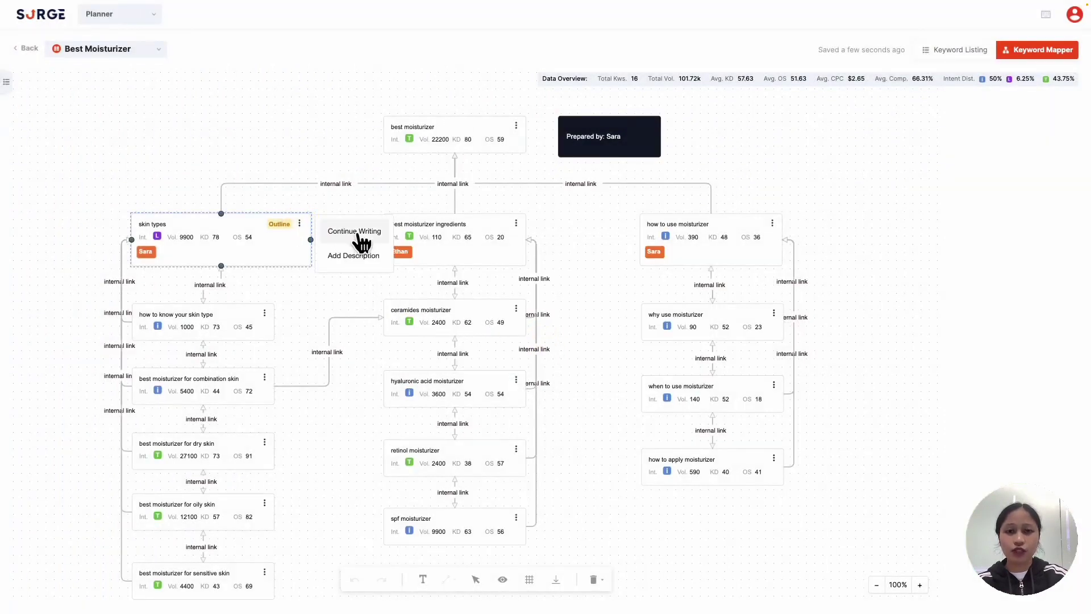